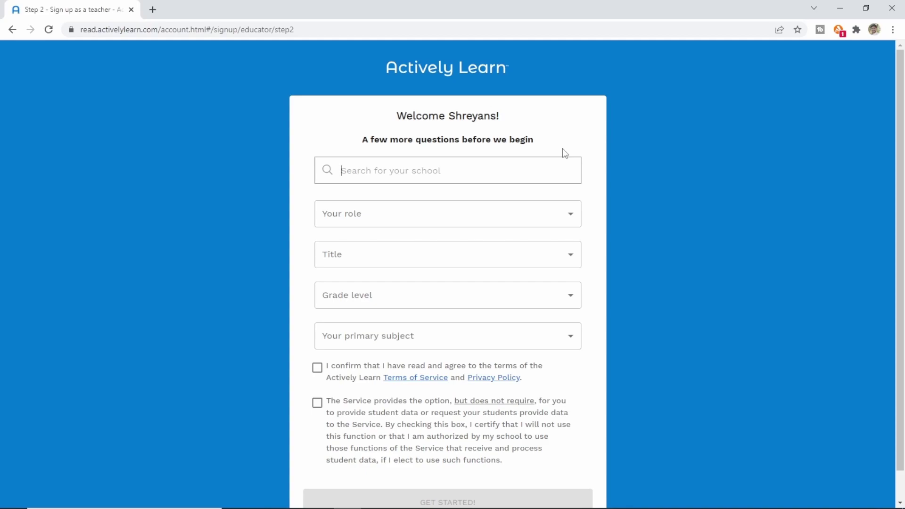
- Search for the school by name and join the provided Actively Learn School instead
click(563, 175)
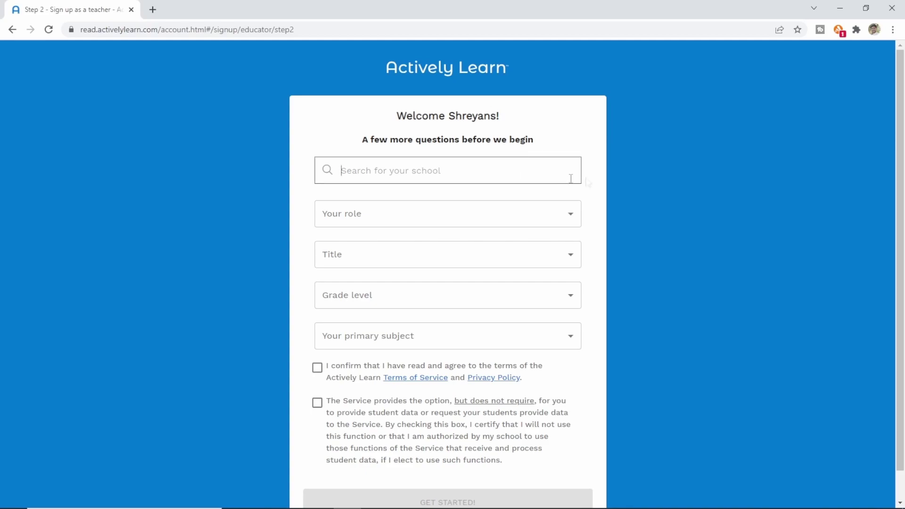
text(Banthiyas)
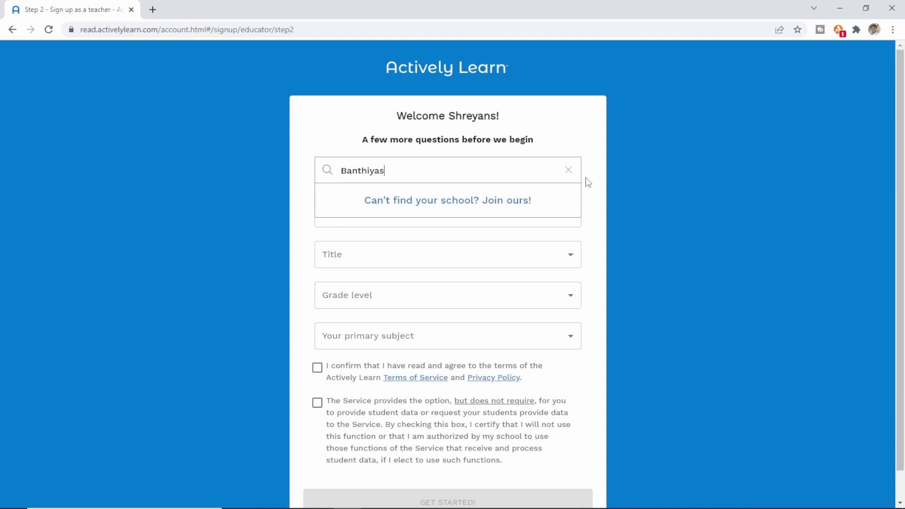
click(517, 202)
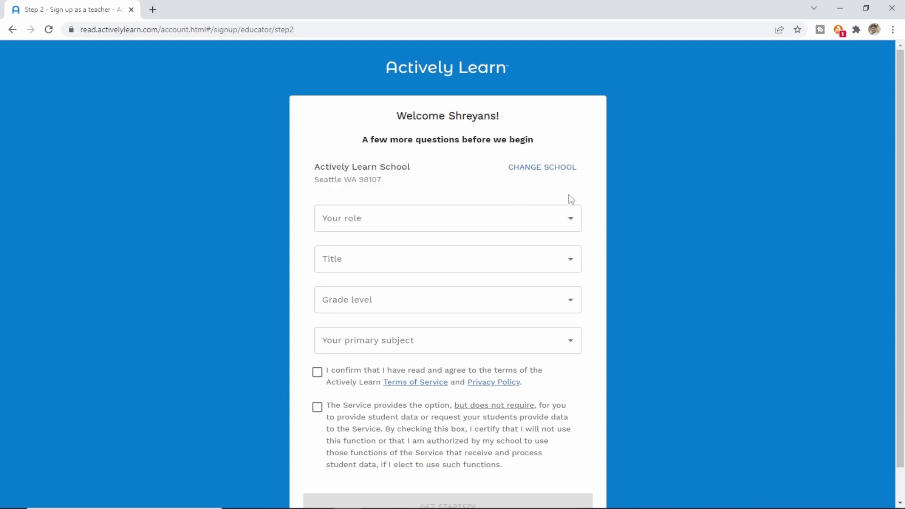
- Set the account's role to Teacher and the title to Mr
click(411, 225)
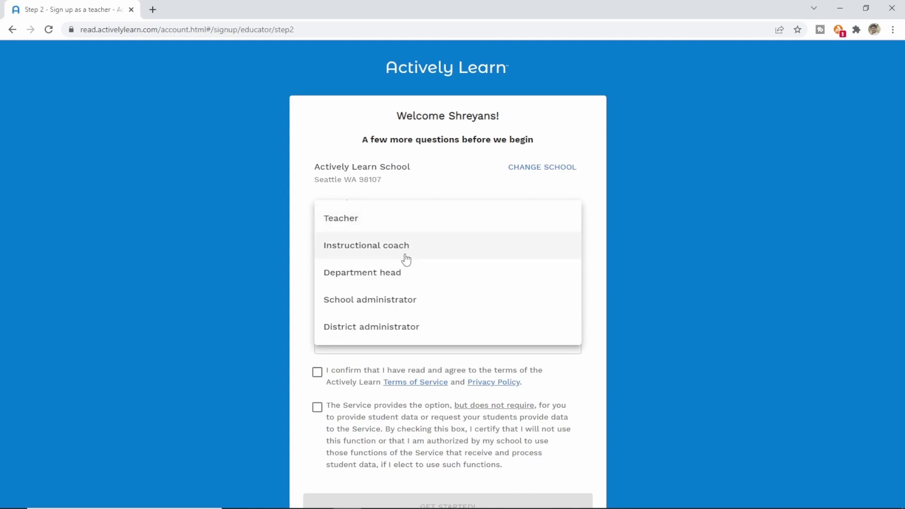
click(359, 219)
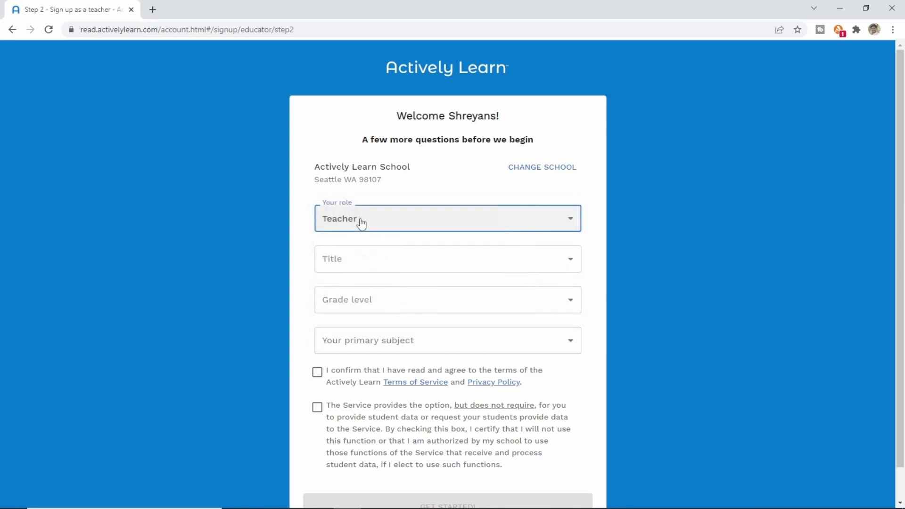
click(403, 259)
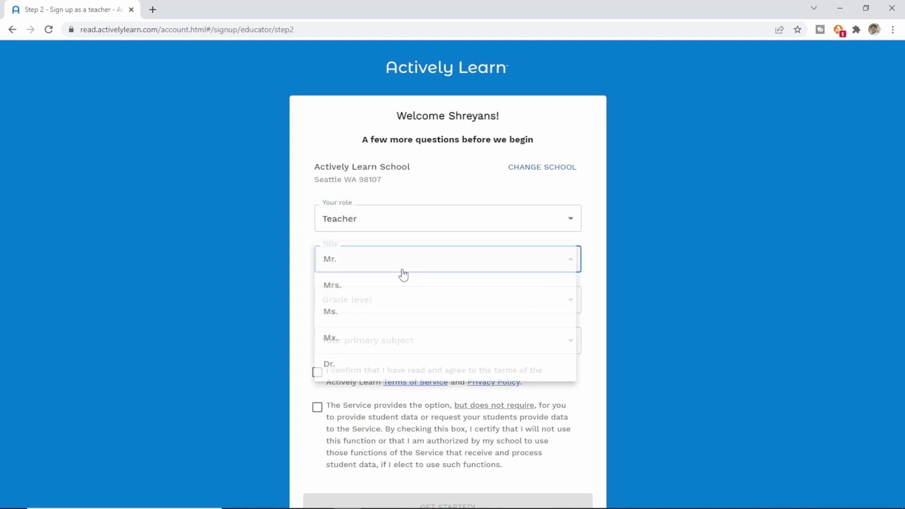
click(333, 264)
- Set the grade level to Higher Education and the primary subject to Science
click(385, 304)
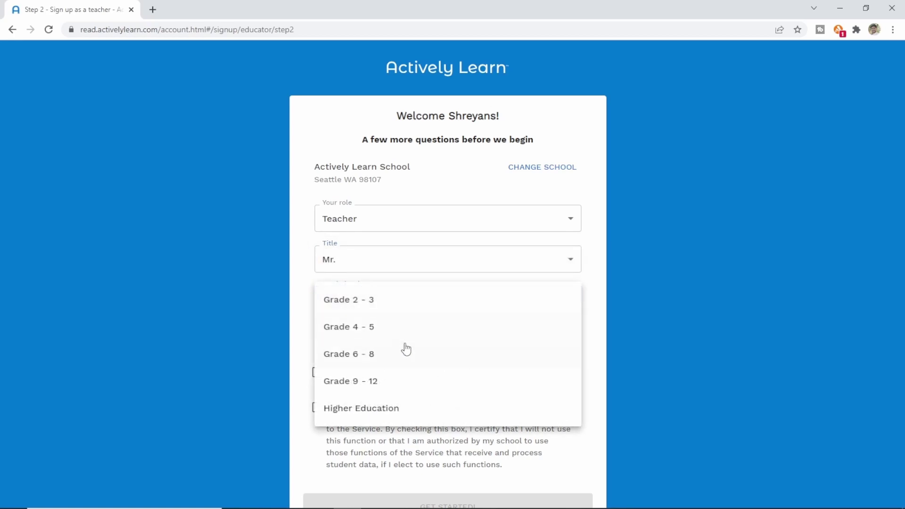
click(391, 411)
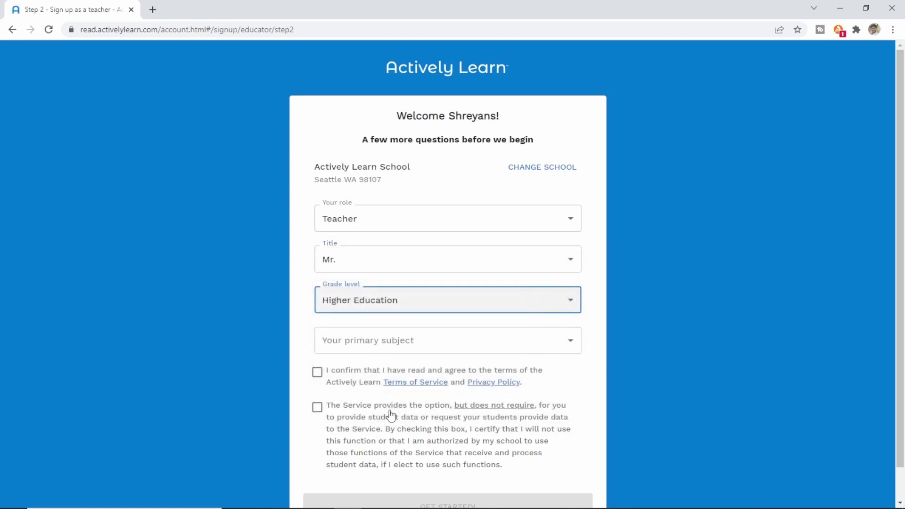
click(414, 345)
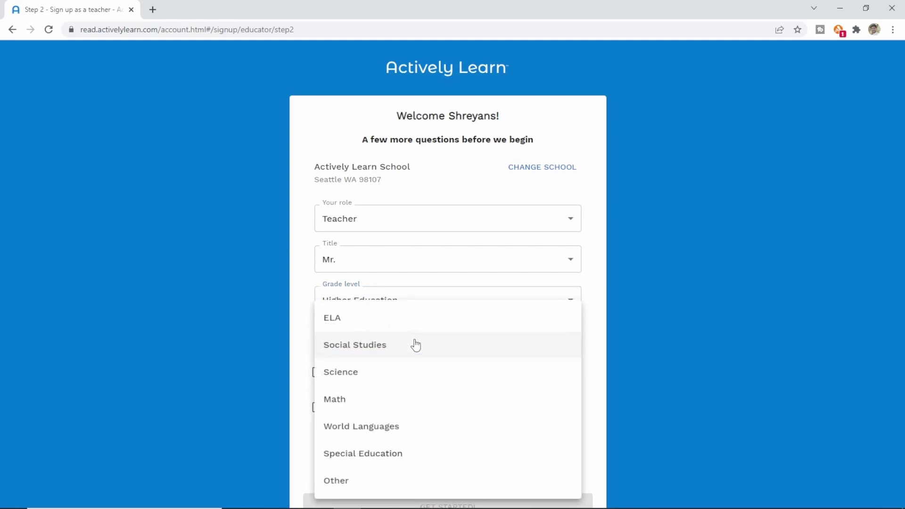
click(348, 376)
- Accept the terms of service and the student data certification, and submit the teacher sign-up form
click(316, 373)
click(318, 407)
scroll(329, 411, down, 1)
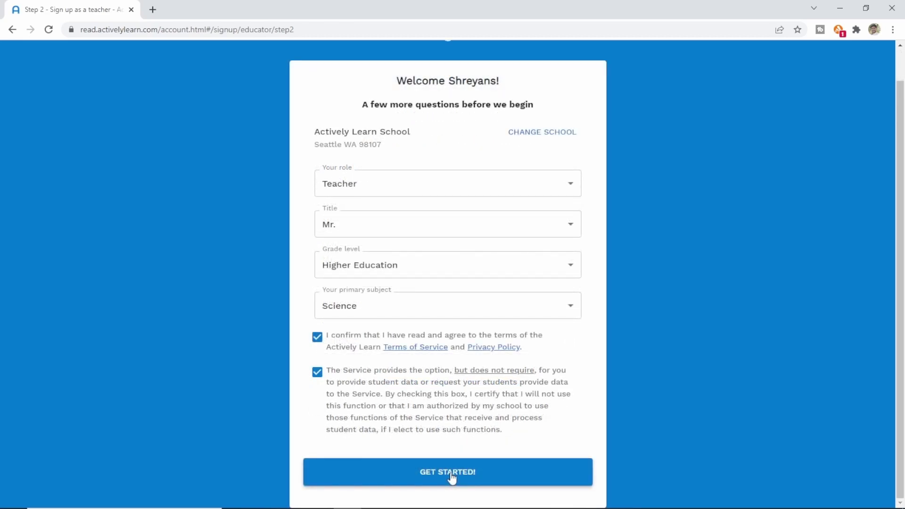
click(452, 473)
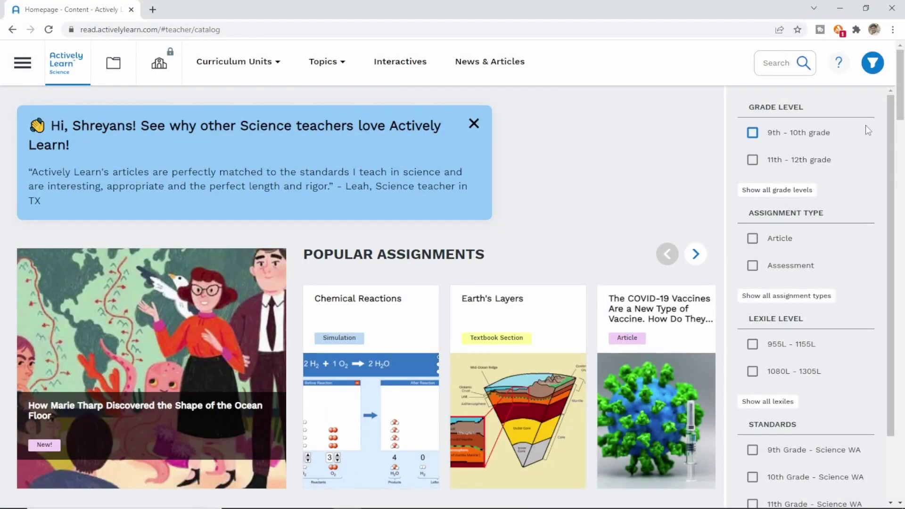
- Dismiss the welcome banner on the science catalog, and hide the filters after reviewing the available options
click(474, 124)
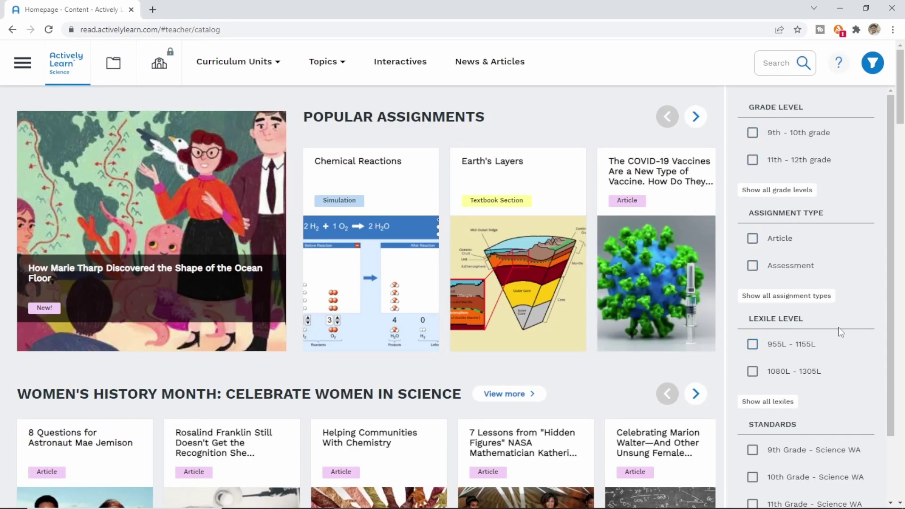
mouse_move(160, 281)
scroll(826, 276, down, 2)
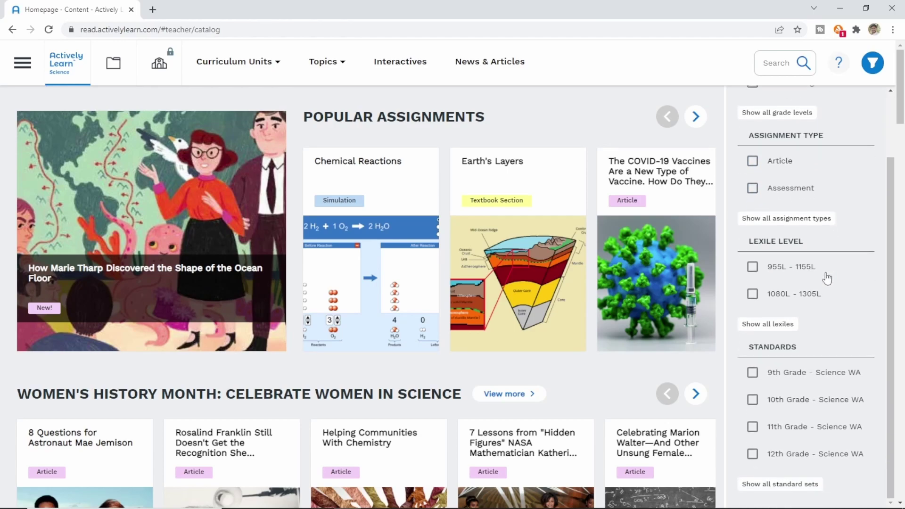
scroll(825, 453, up, 2)
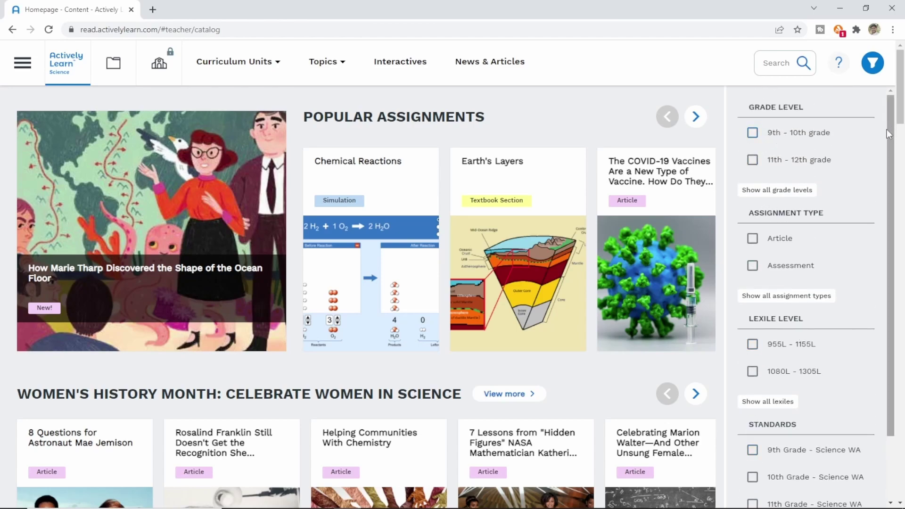
click(873, 66)
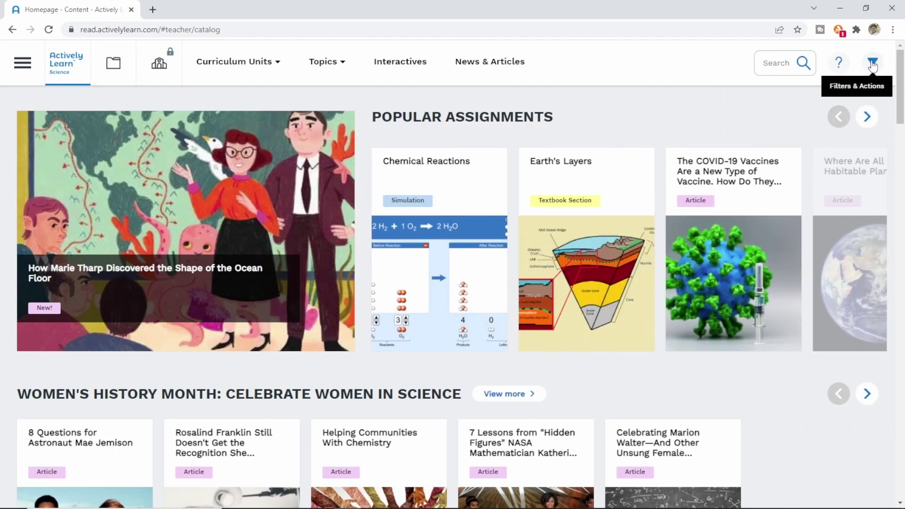
click(872, 63)
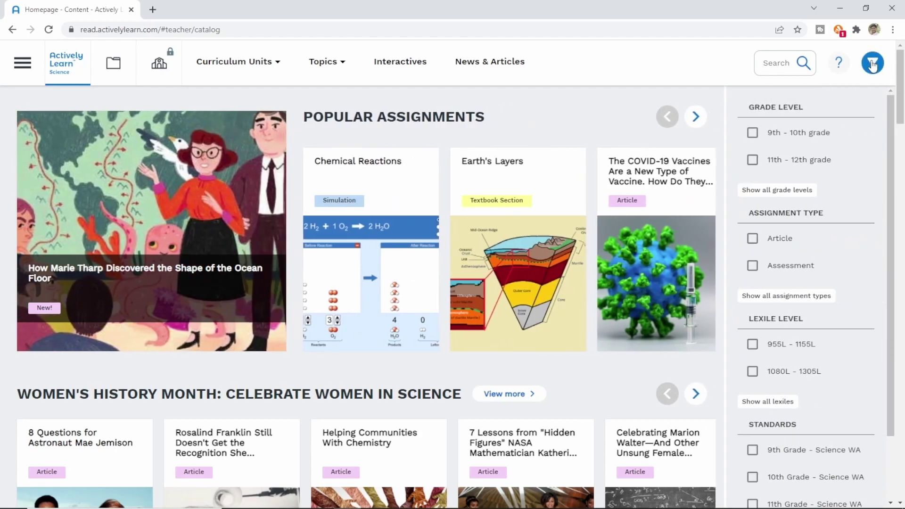
click(872, 64)
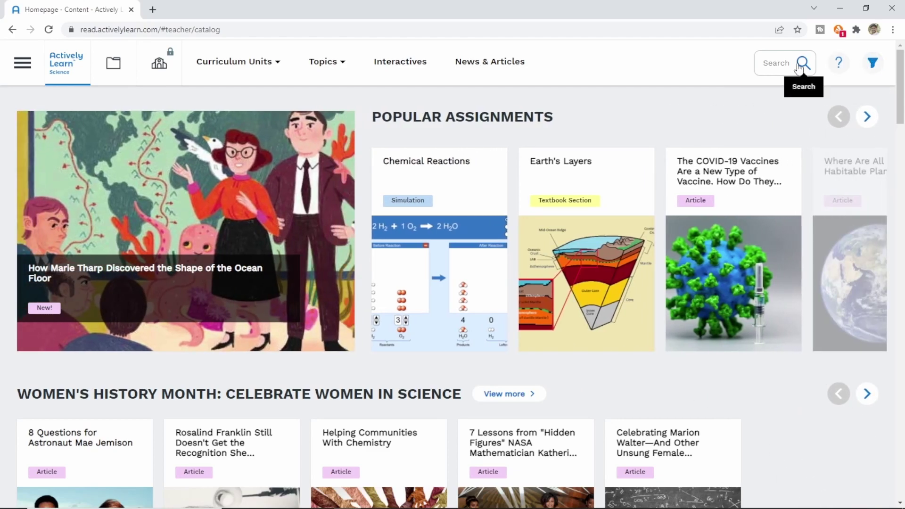
- View the options for adding a new class and close the dialog without creating one
click(22, 63)
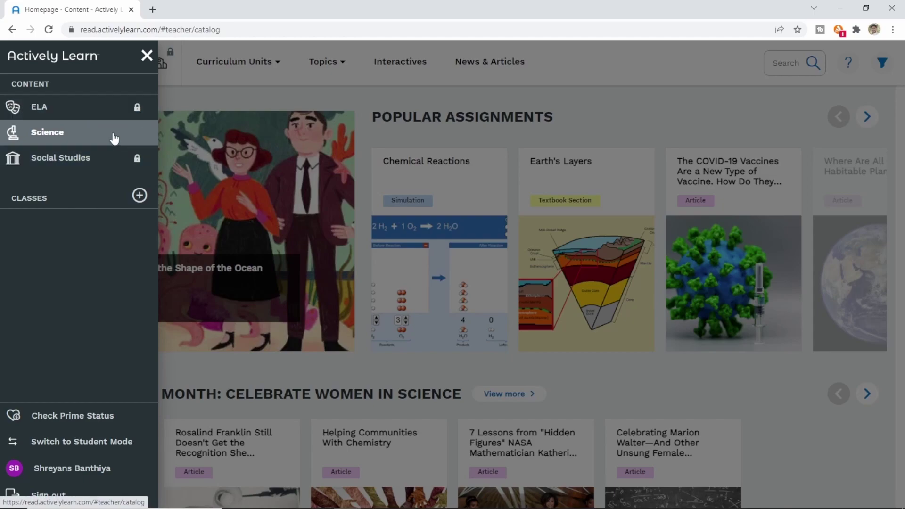
click(139, 196)
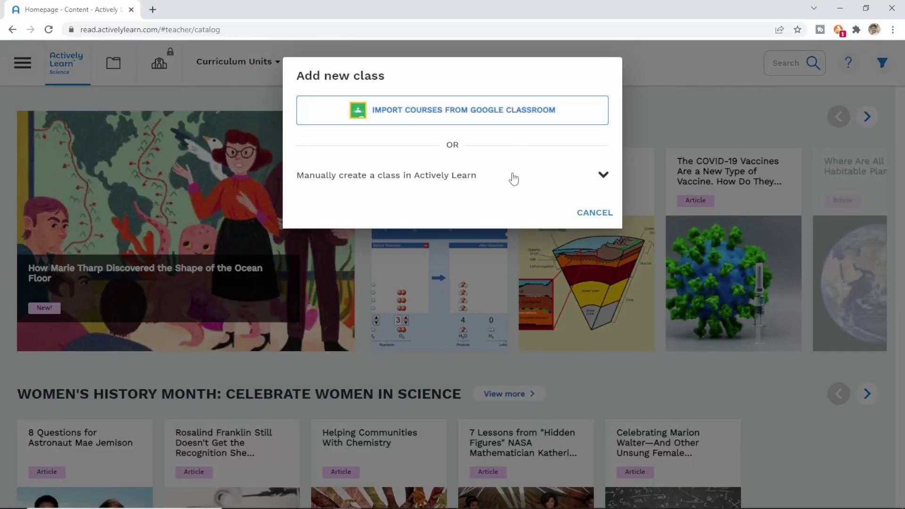
click(595, 213)
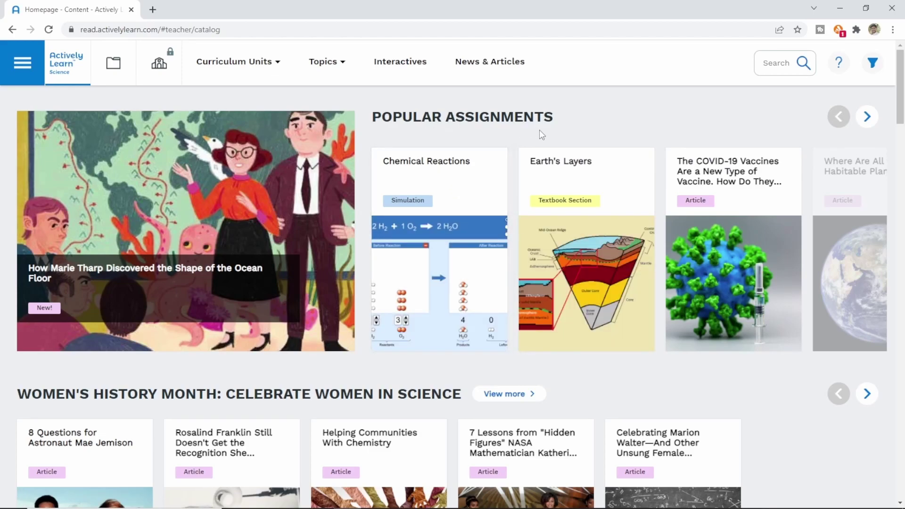
- Open the Chemical Reactions simulation from the popular assignments and start its Molecules mode
mouse_move(436, 260)
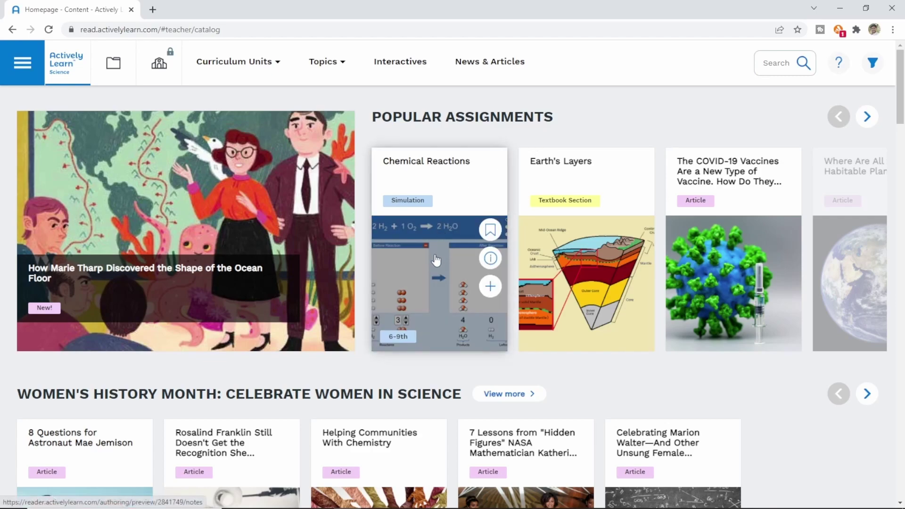
click(436, 260)
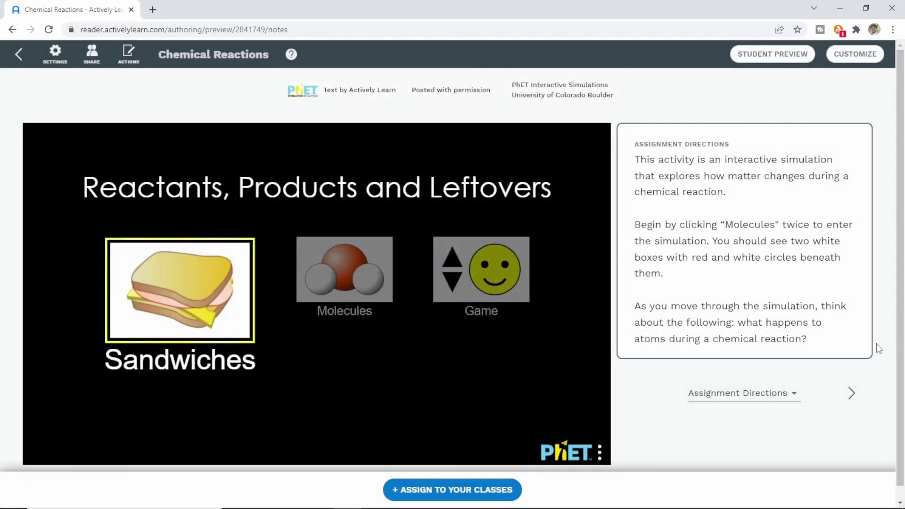
scroll(871, 328, down, 1)
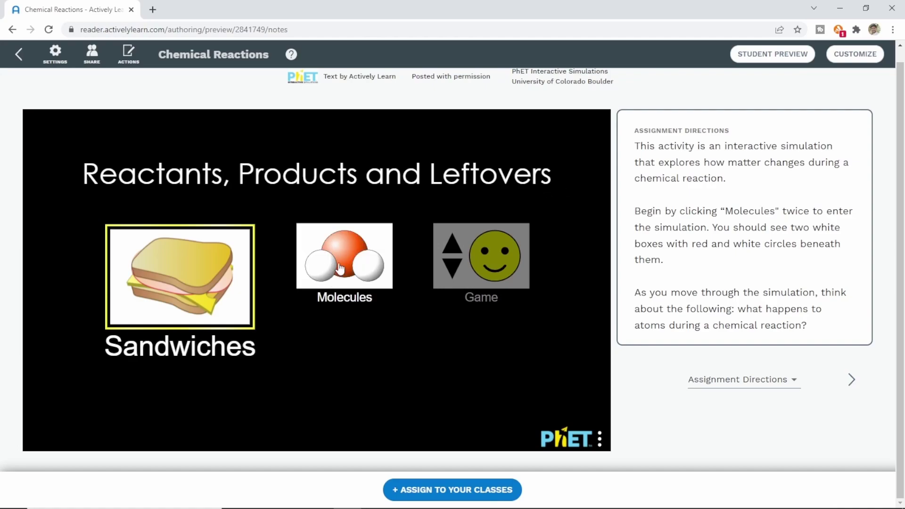
click(340, 269)
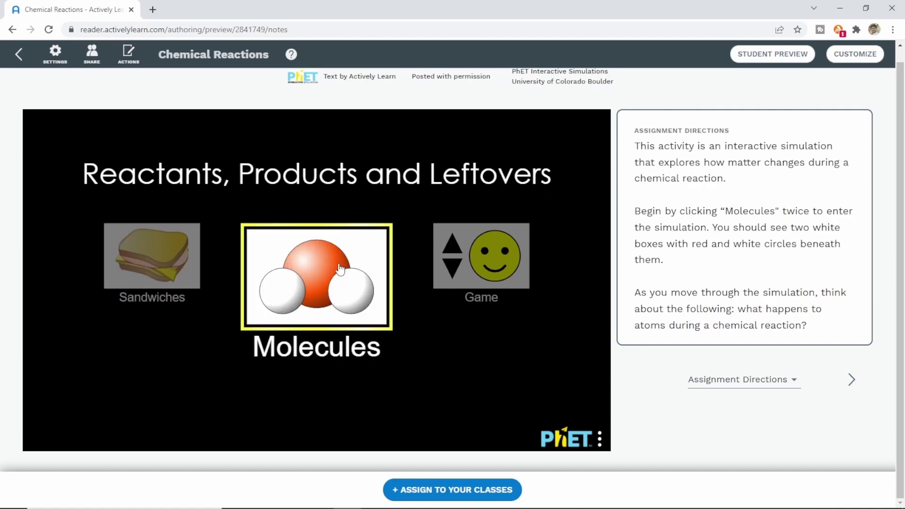
click(315, 284)
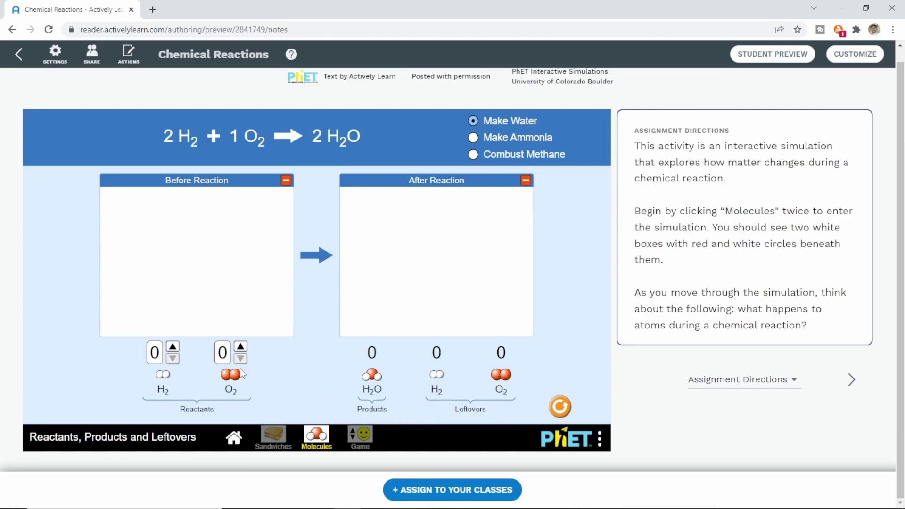
- Set the Make Water reactants to 2 H2 molecules and 1 O2 molecule
click(173, 346)
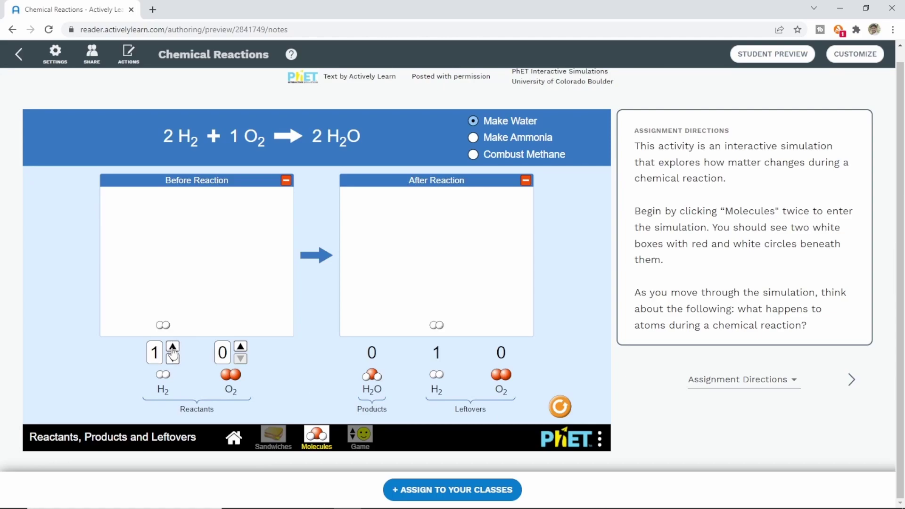
click(240, 347)
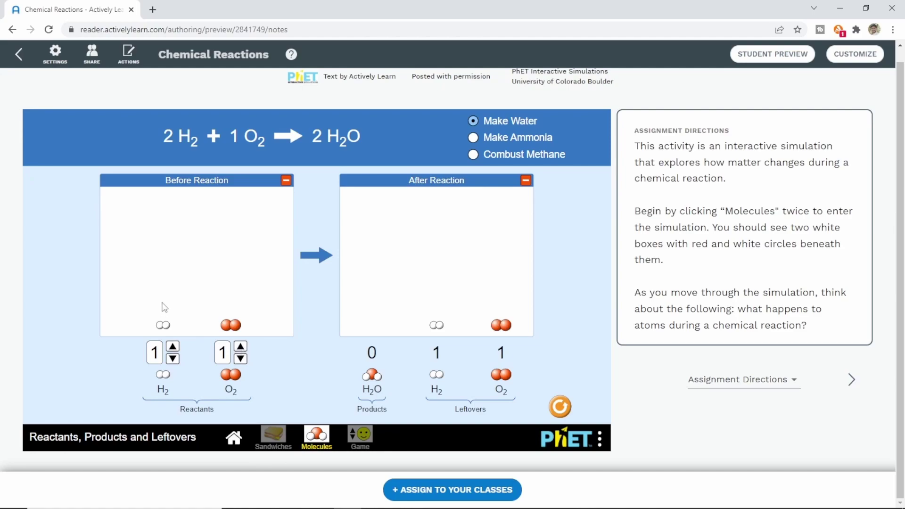
click(172, 346)
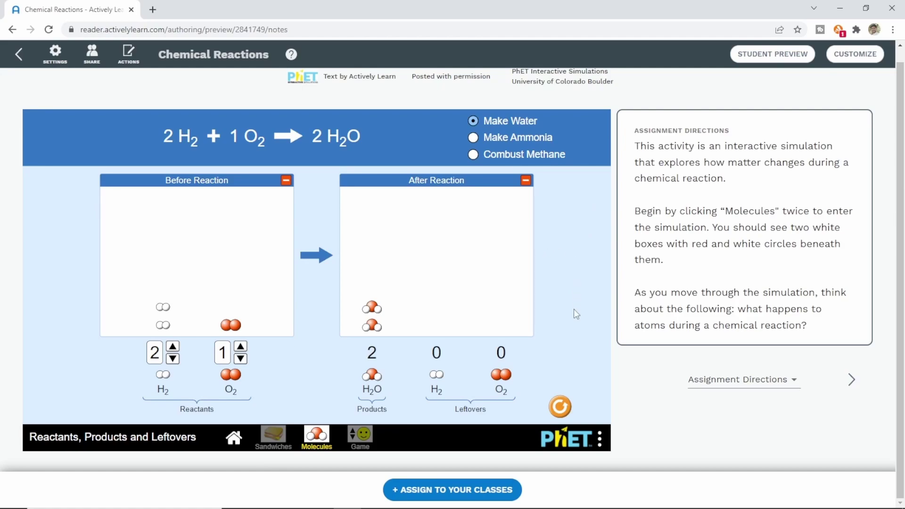
- Look through the simulation's Make Ammonia and Combust Methane reactions and its Sandwiches and Game modes
click(473, 138)
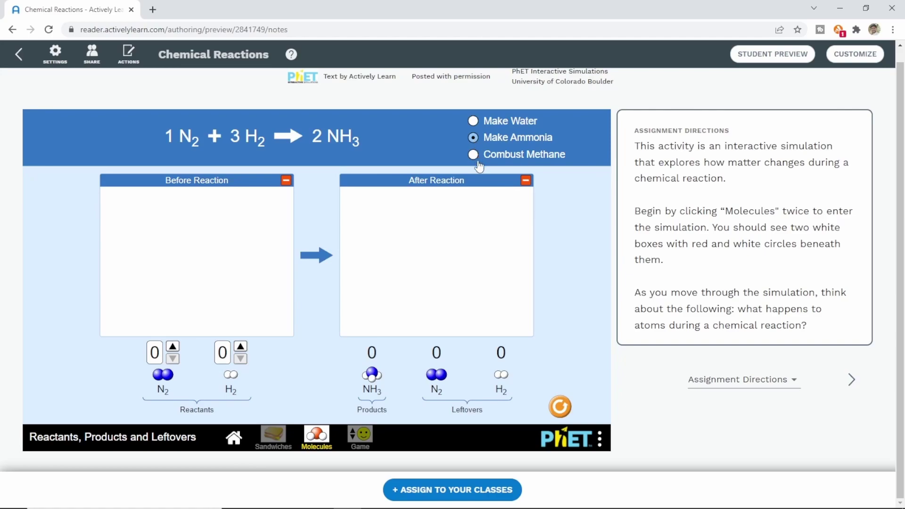
click(474, 155)
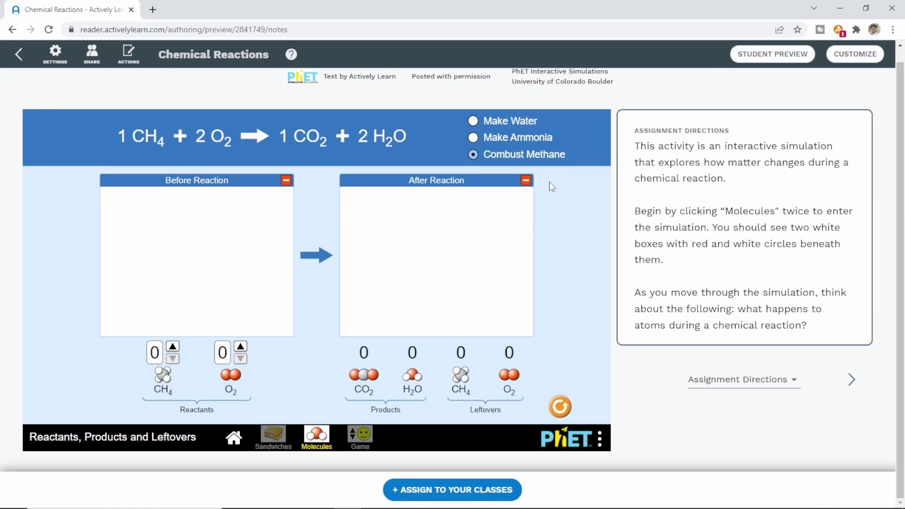
click(281, 440)
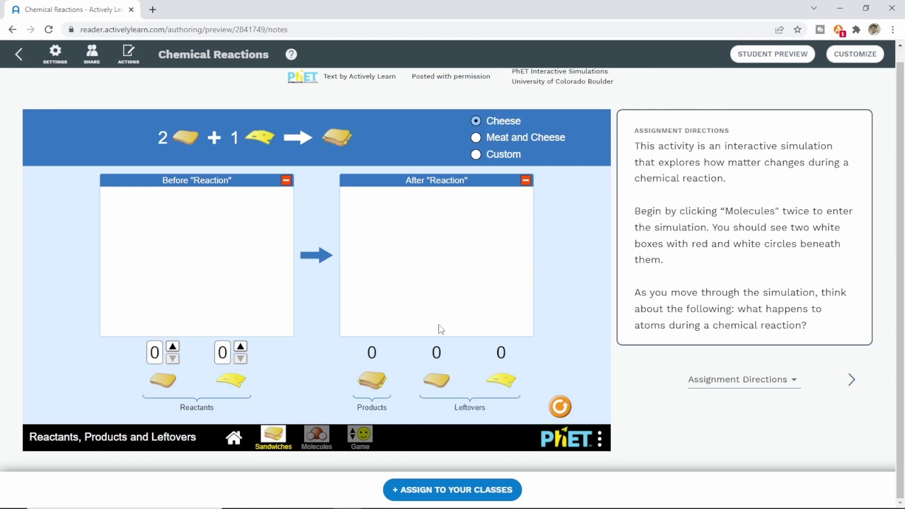
click(364, 441)
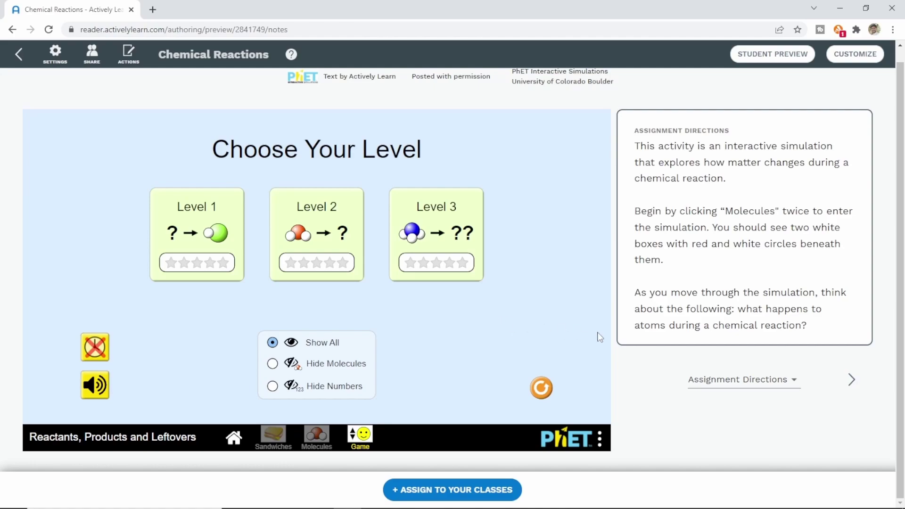
- View Question 9 of the Chemical Reactions assignment and continue to Question 10
click(739, 380)
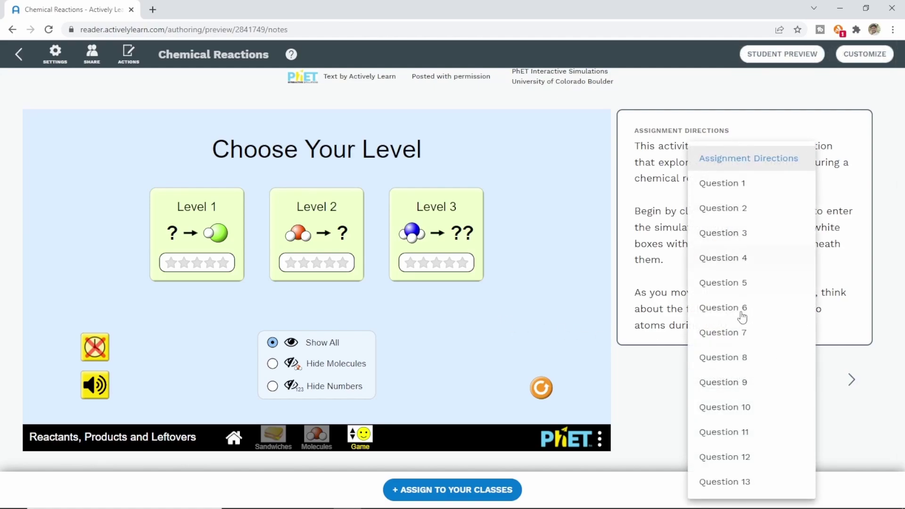
click(740, 381)
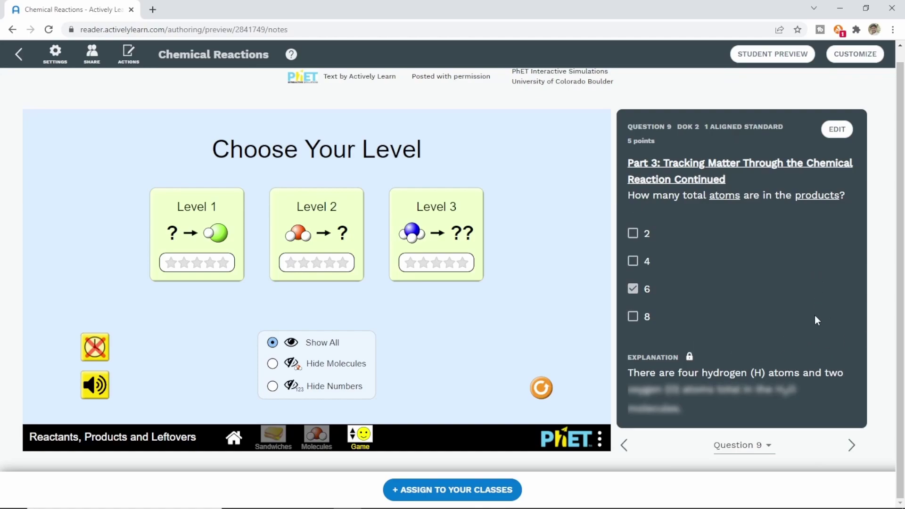
click(851, 445)
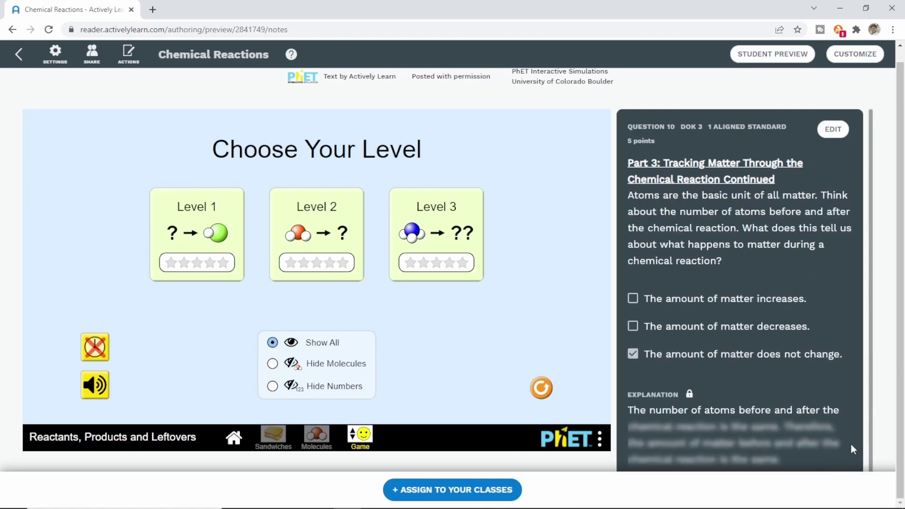
- Try the dyslexic settings in the Chemical Reactions text settings, turn them off again and close the settings
scroll(808, 292, up, 1)
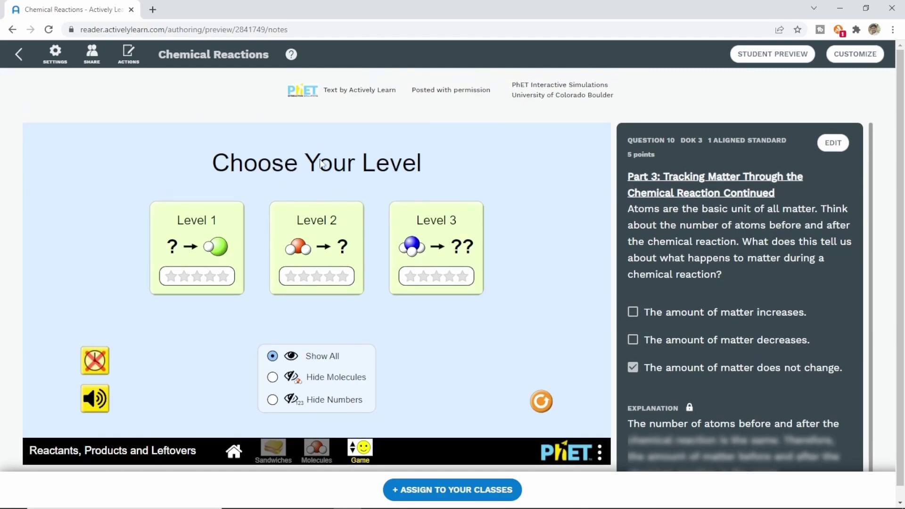
click(64, 55)
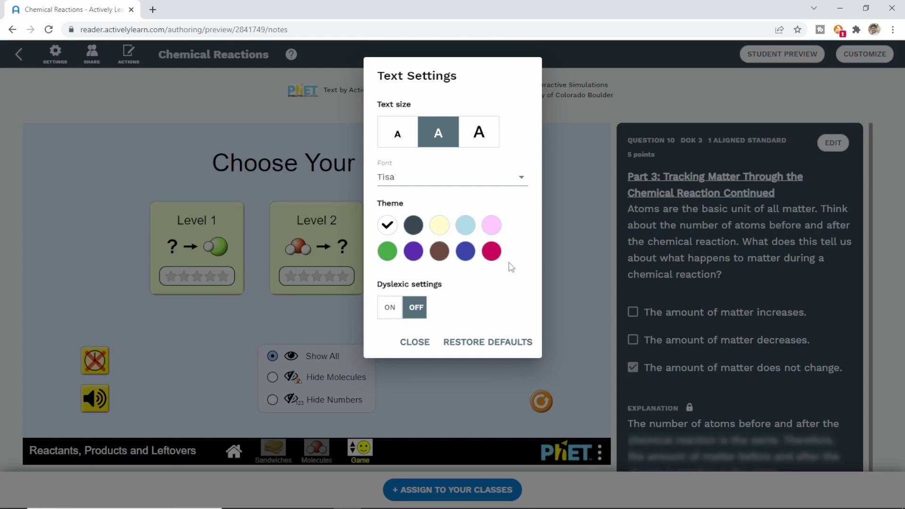
click(390, 307)
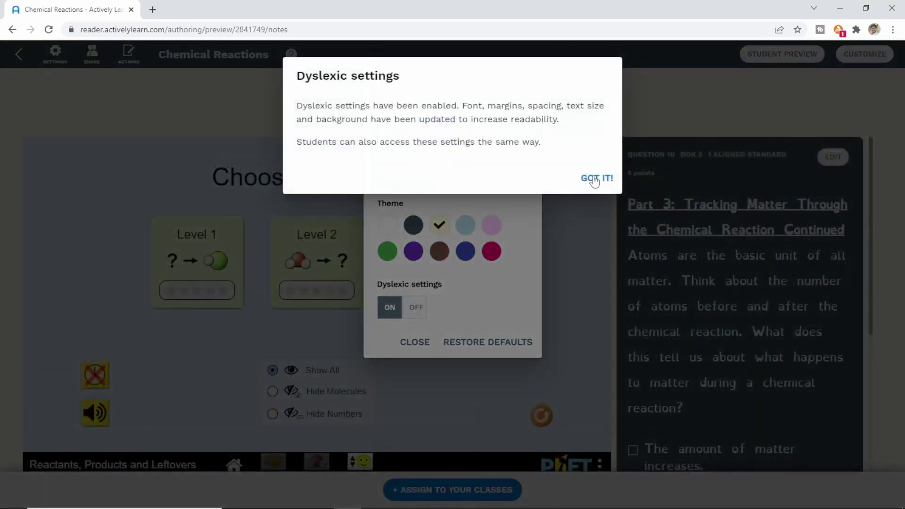
click(595, 180)
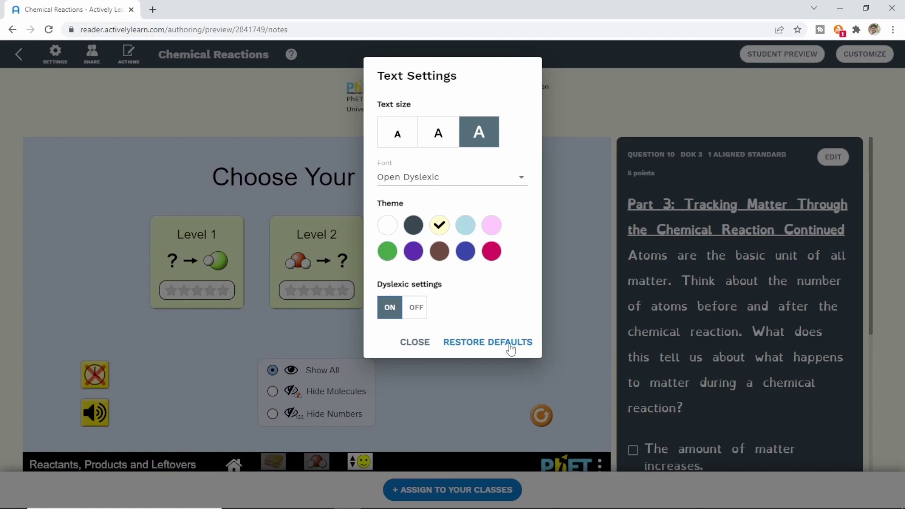
click(417, 308)
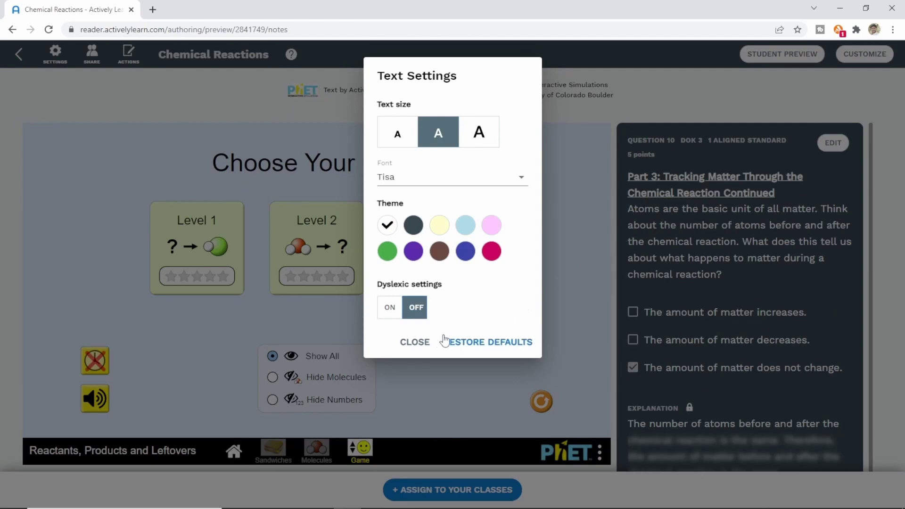
click(415, 343)
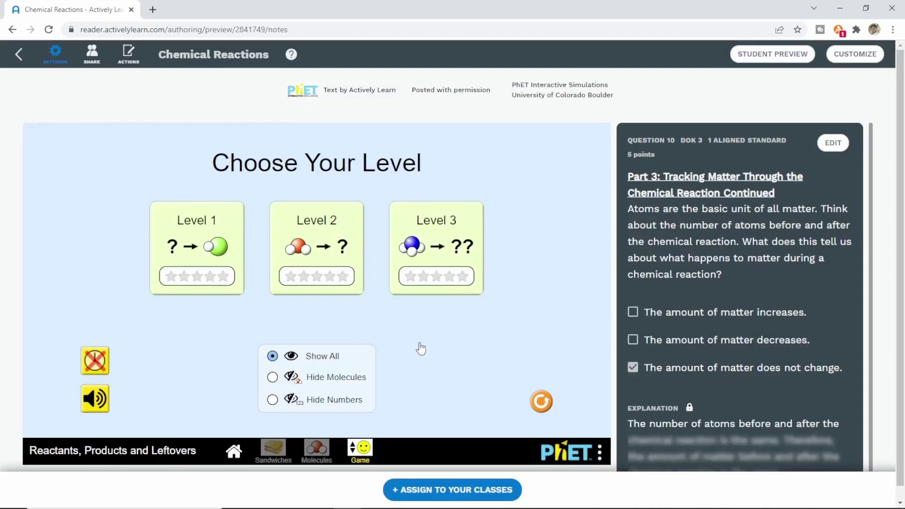
- Check the sharing options of the Chemical Reactions assignment and view its notes summary
click(96, 56)
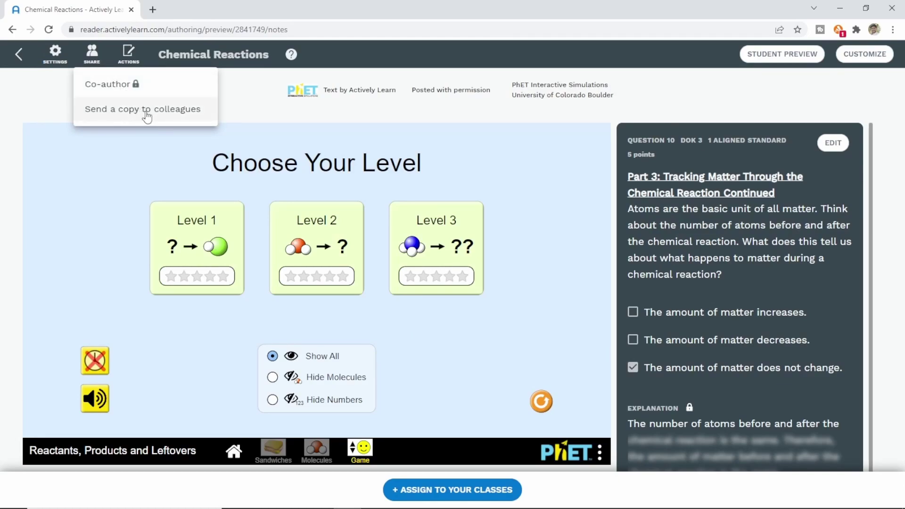
click(128, 55)
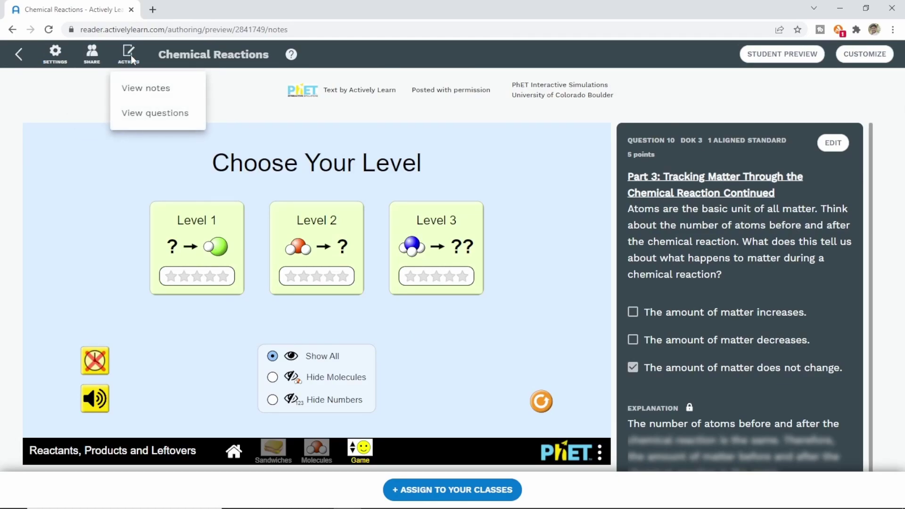
click(146, 92)
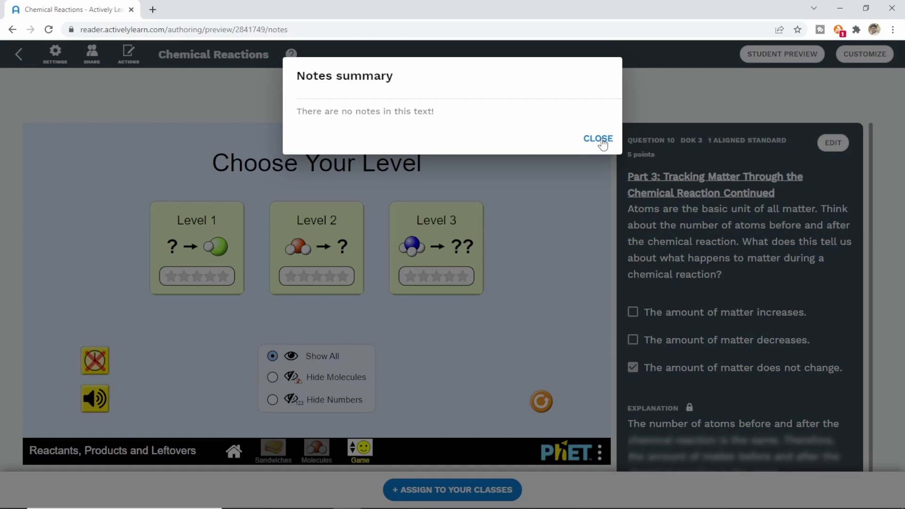
click(600, 140)
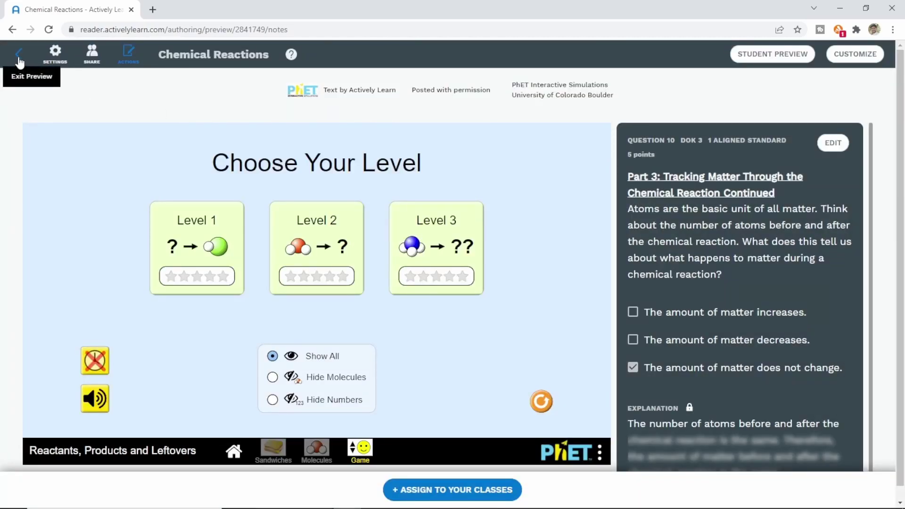
- Exit the assignment preview and open the Gravity topic under Physics in the science catalog
click(19, 57)
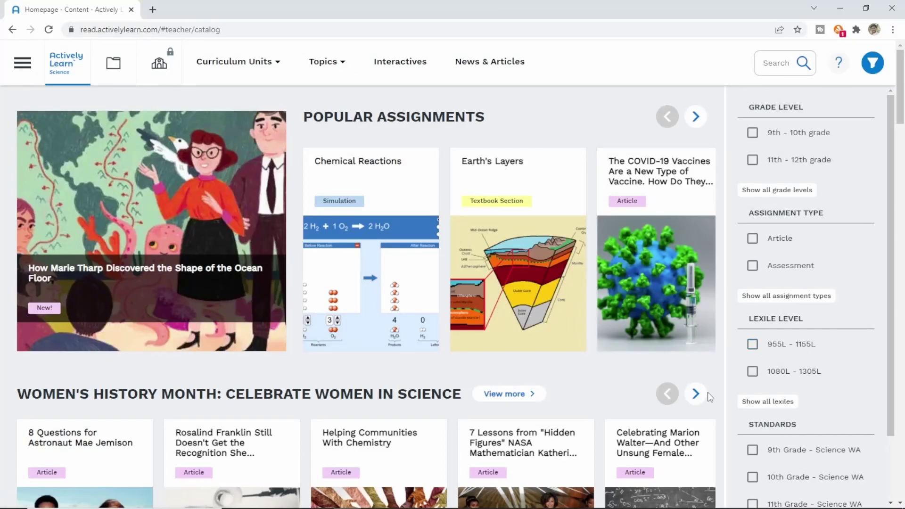
scroll(707, 396, down, 5)
click(277, 64)
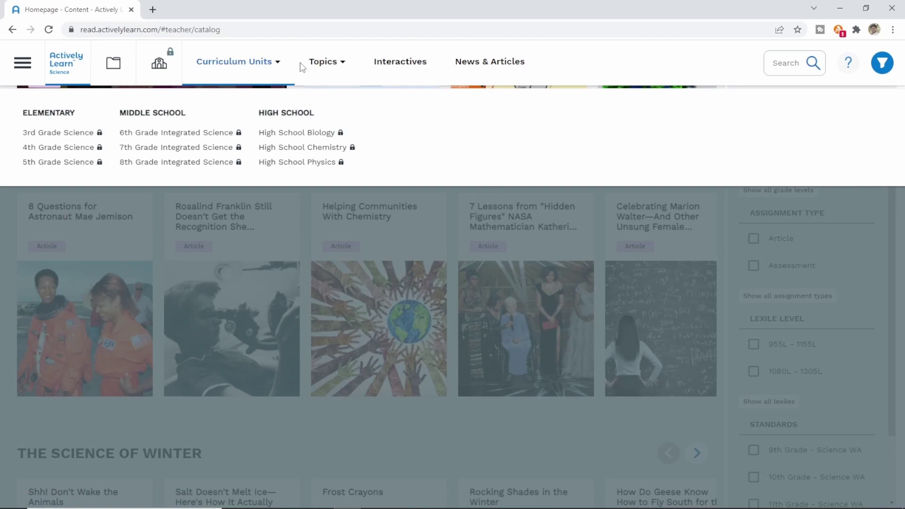
click(348, 67)
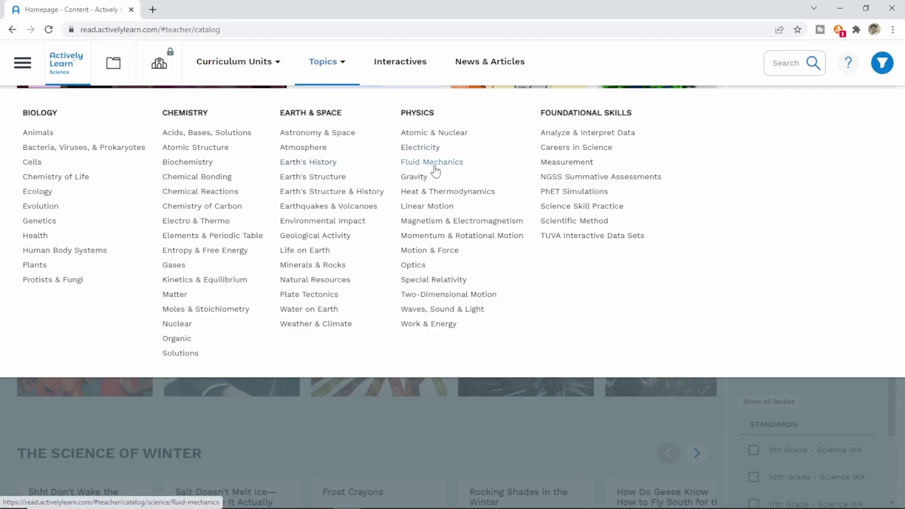
click(421, 177)
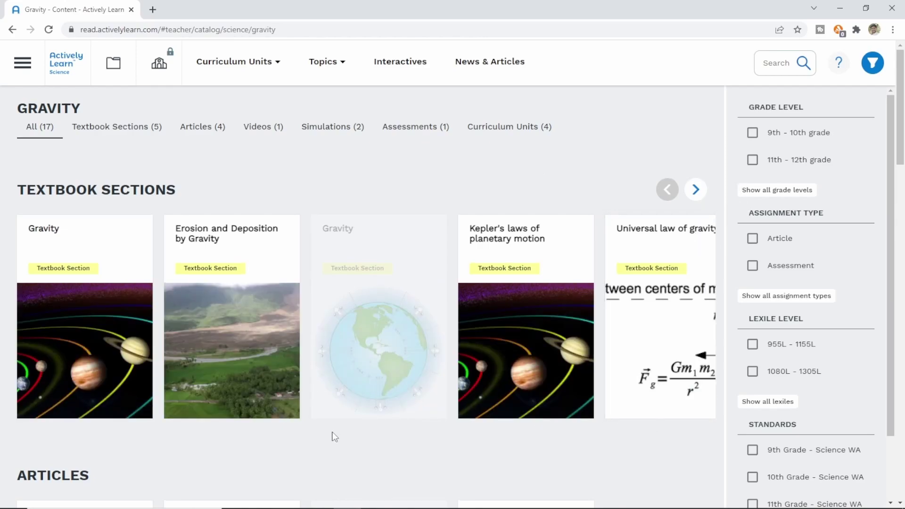
- Browse the Gravity content, open the Universal law of gravity textbook section and dismiss the Accessibility Features message
scroll(334, 437, down, 3)
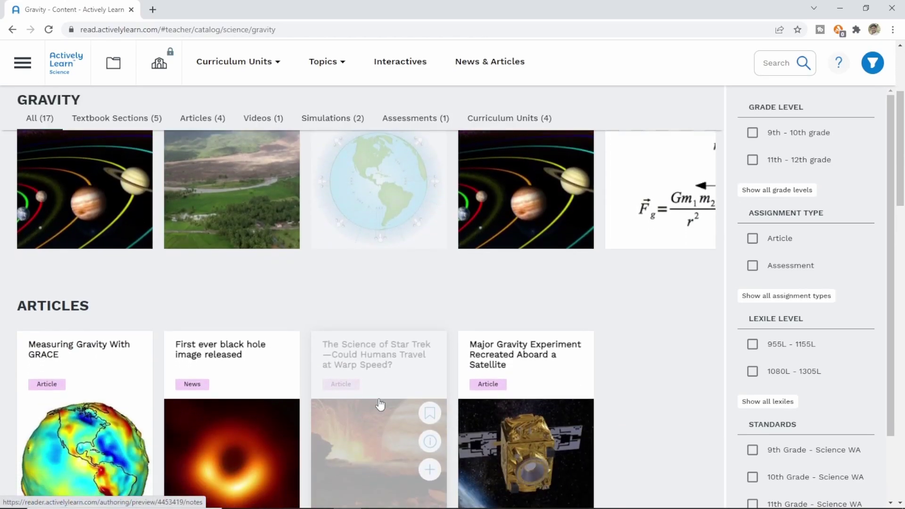
scroll(511, 344, down, 1)
scroll(519, 337, up, 5)
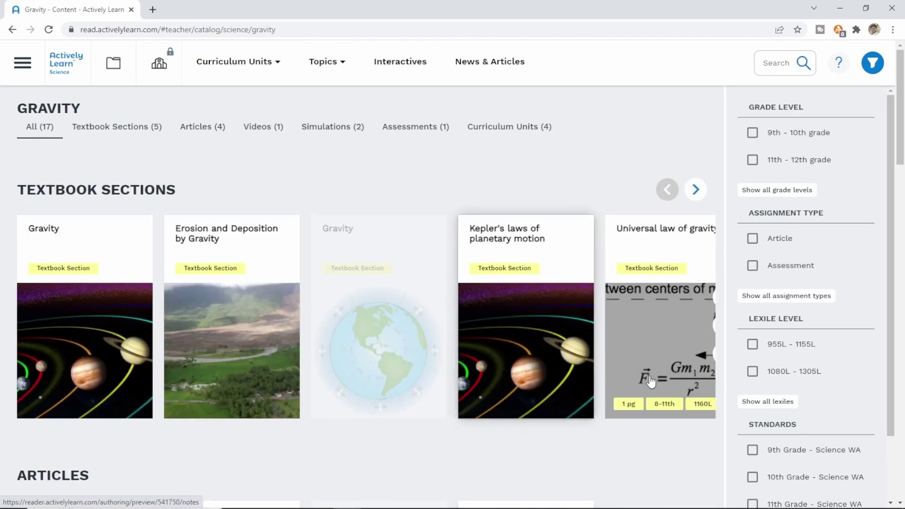
click(671, 346)
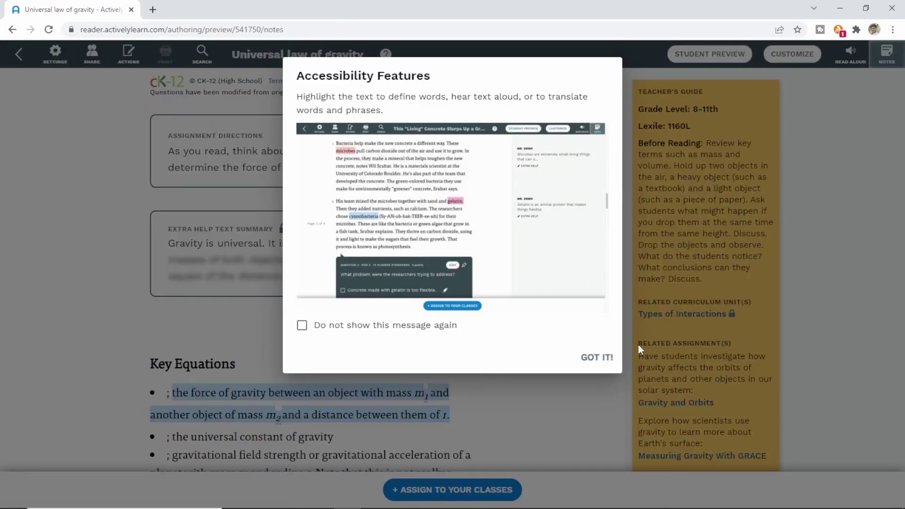
click(605, 359)
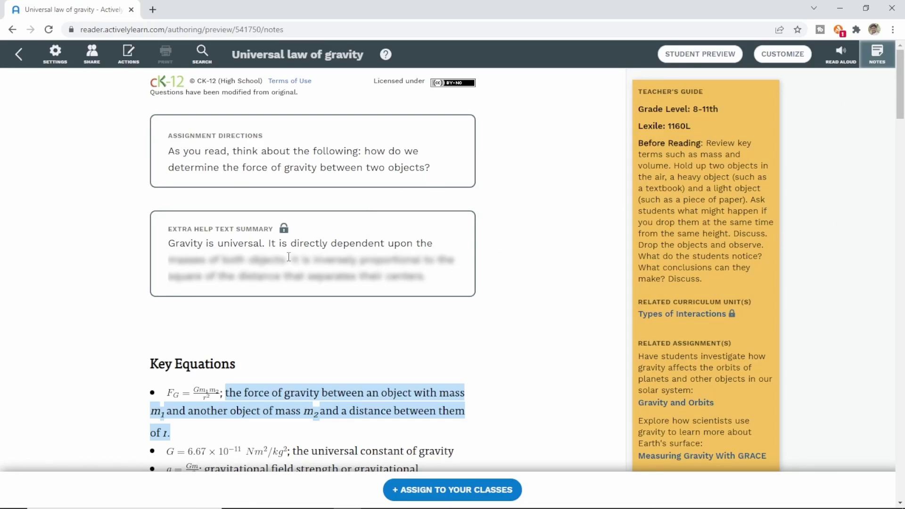
- Read through the section's directions, Key Equations and Guidance alongside the teacher's guide and notes
scroll(531, 375, down, 5)
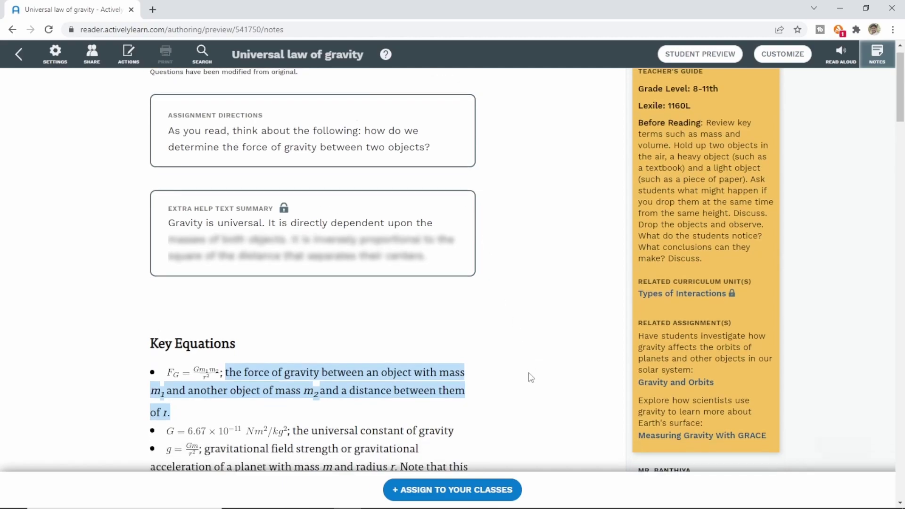
scroll(530, 376, down, 1)
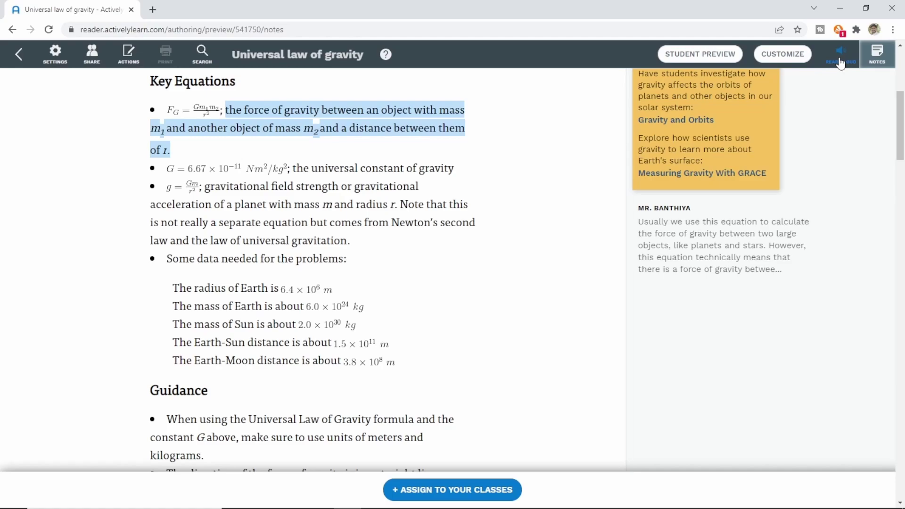
scroll(450, 294, down, 1)
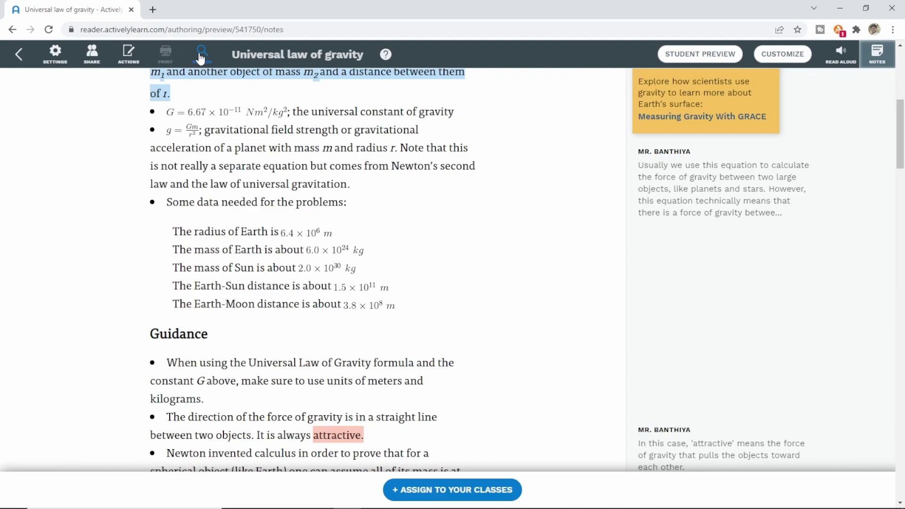
- View the notes summary of the Universal law of gravity section through to its last note
click(130, 53)
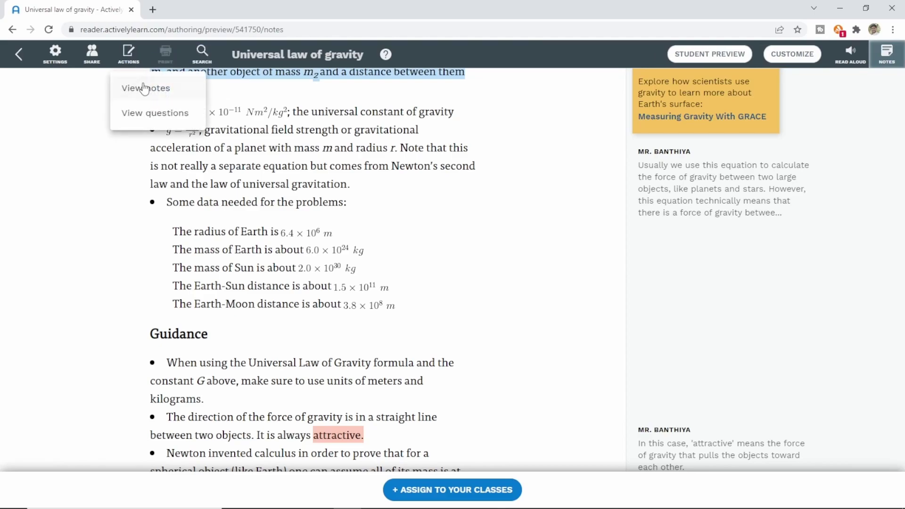
click(148, 94)
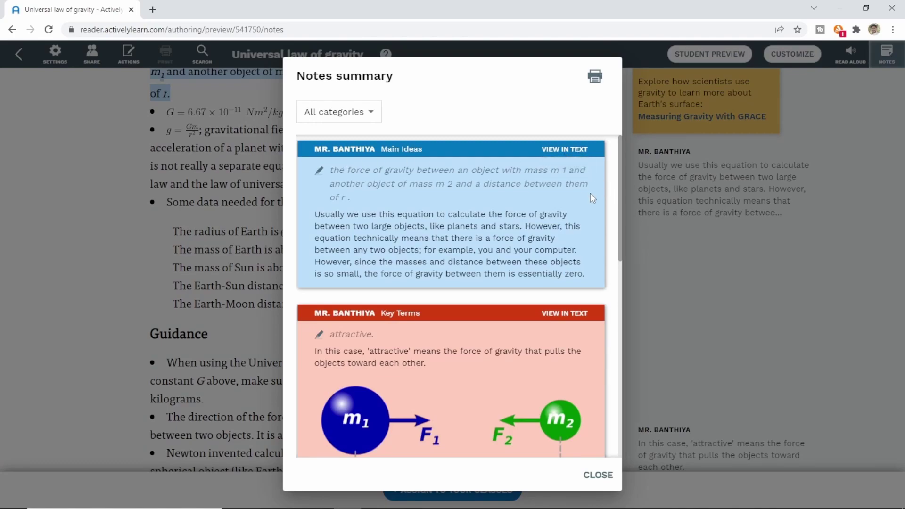
scroll(590, 193, down, 4)
scroll(590, 194, down, 6)
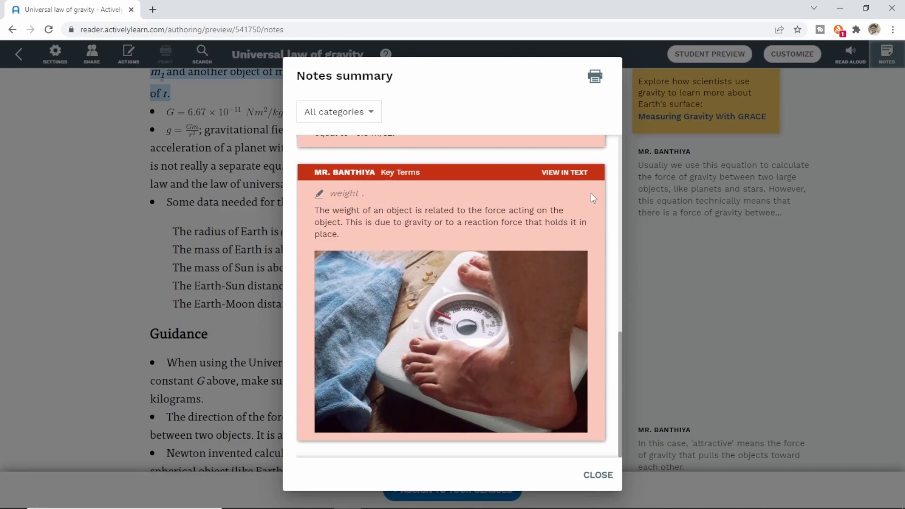
- Preview both pages of the notes summary printout, cancel printing and close the summary
click(595, 77)
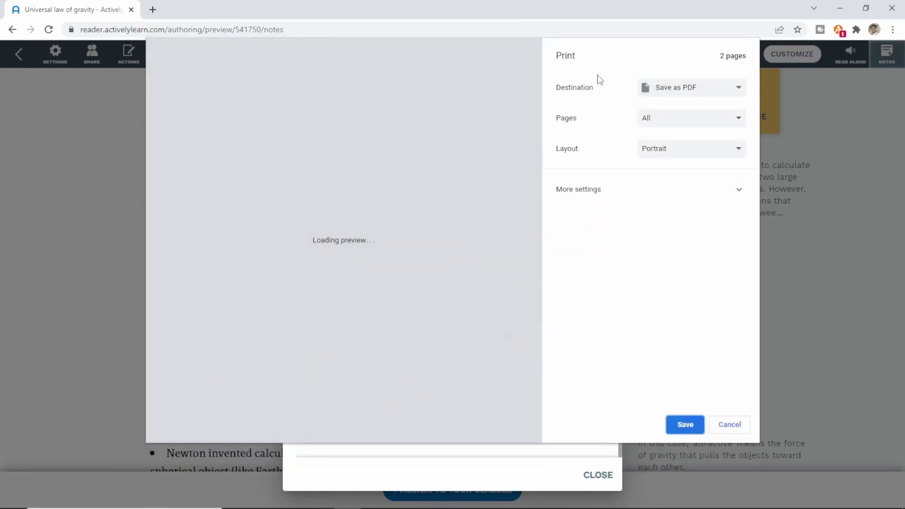
scroll(376, 227, down, 10)
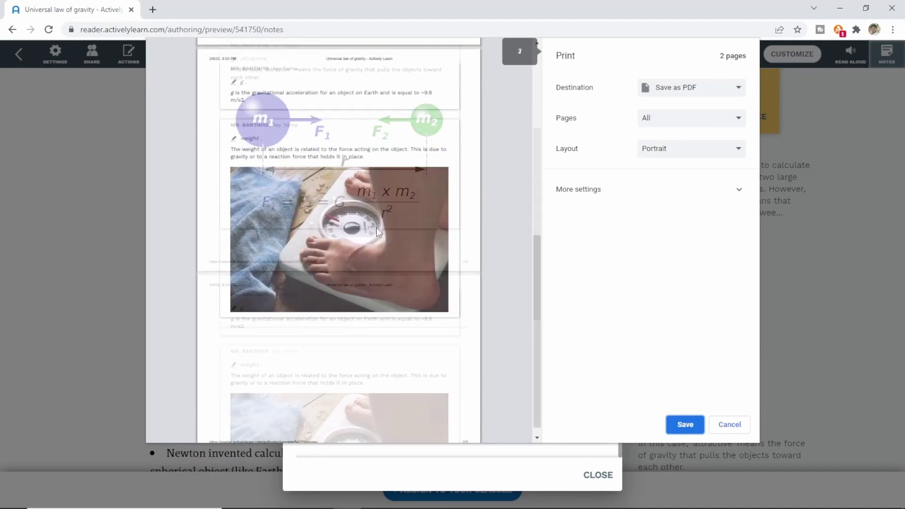
scroll(376, 227, up, 9)
scroll(376, 227, up, 1)
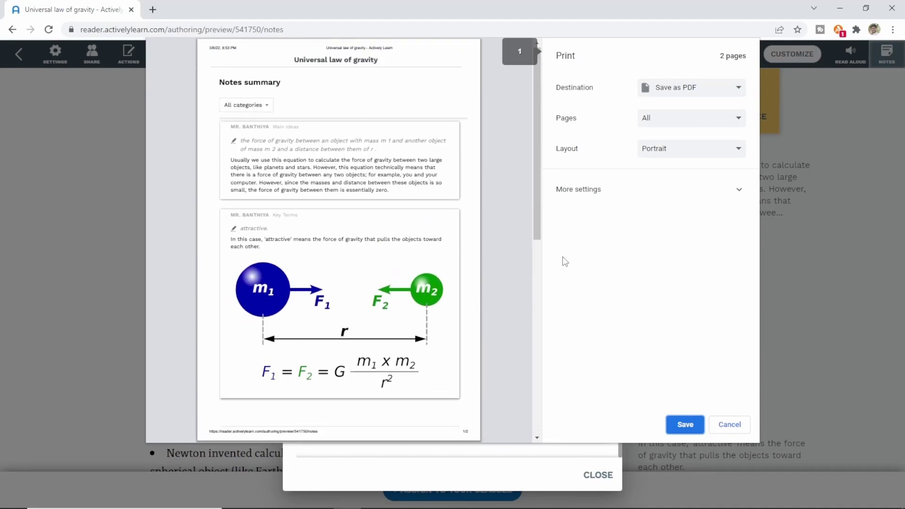
click(735, 429)
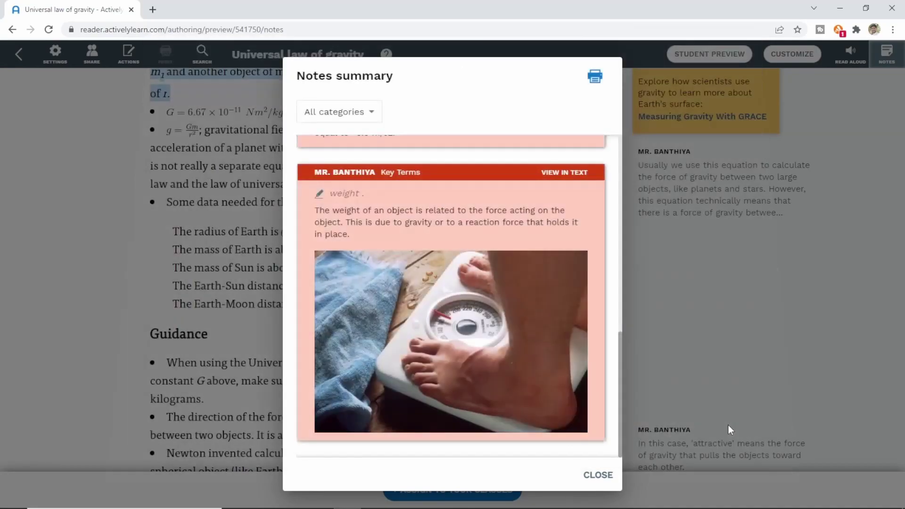
click(599, 477)
- View the questions summary of the Universal law of gravity section and look over Questions 1 and 2
click(128, 57)
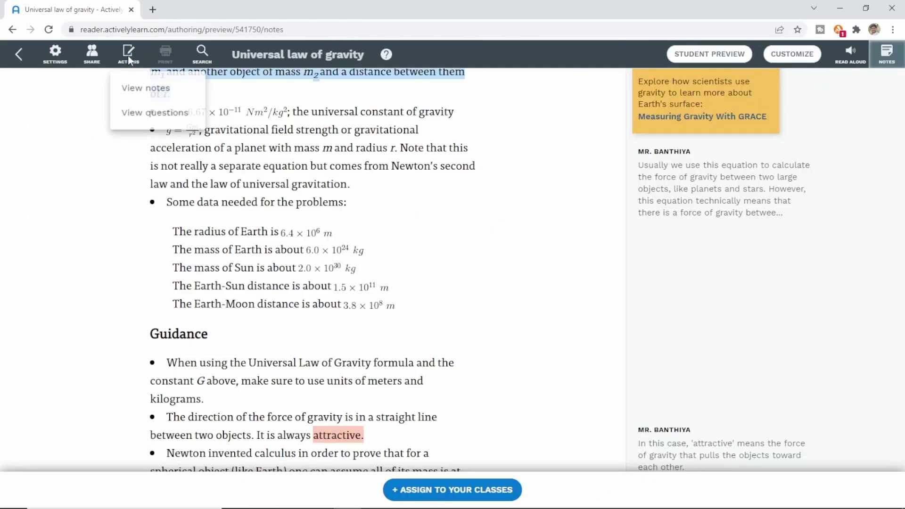
click(145, 115)
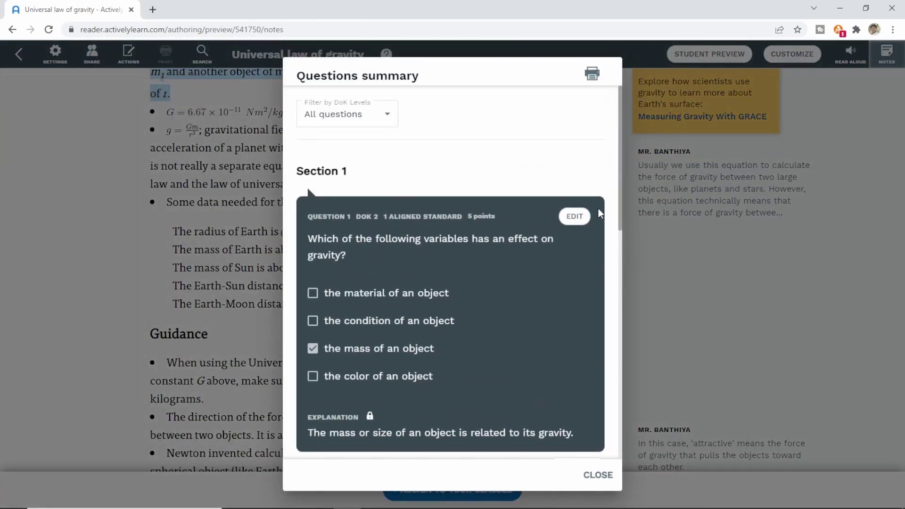
scroll(609, 209, down, 4)
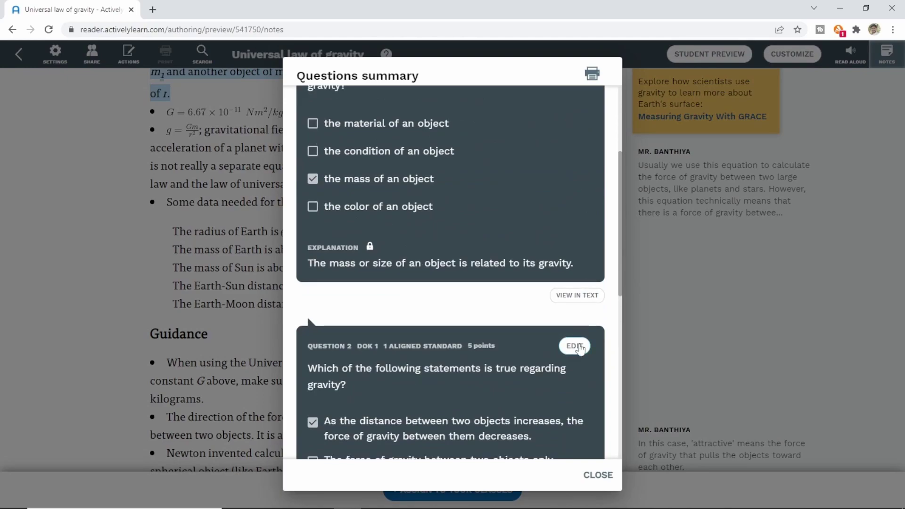
scroll(576, 349, up, 4)
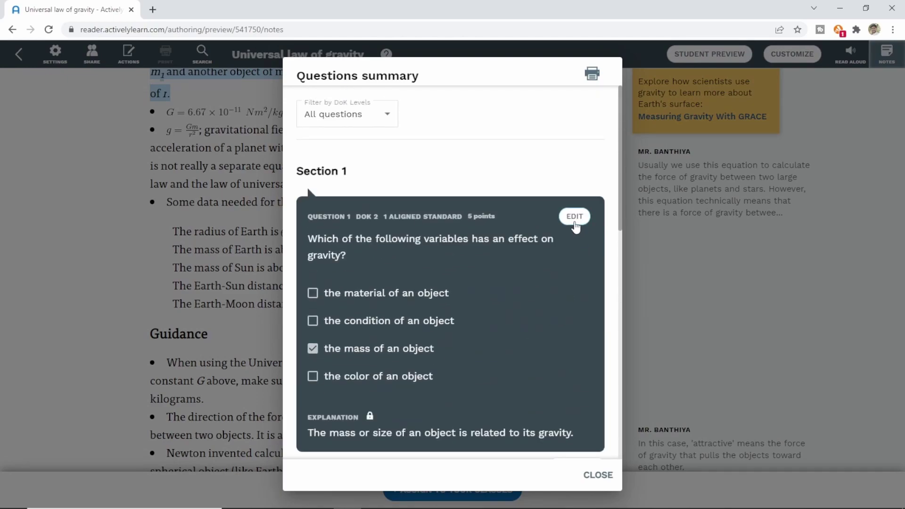
- Open Question 1 for editing in an own copy of the section, close the questions summary and go to the question in the text
click(574, 221)
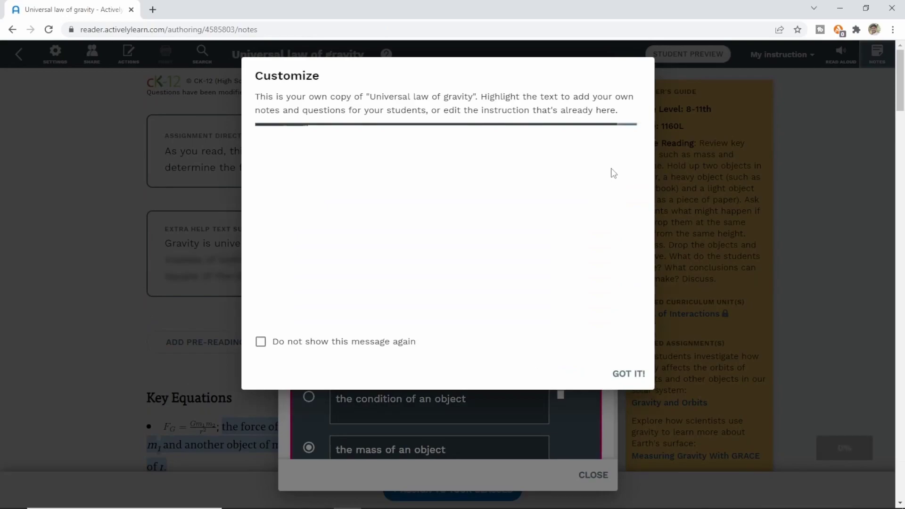
click(626, 374)
scroll(573, 328, down, 7)
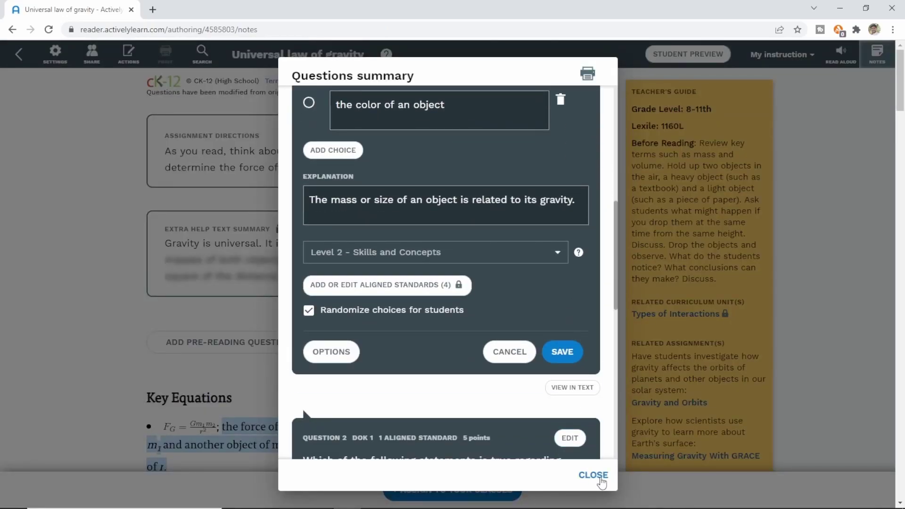
click(593, 476)
scroll(564, 328, down, 15)
scroll(567, 330, down, 15)
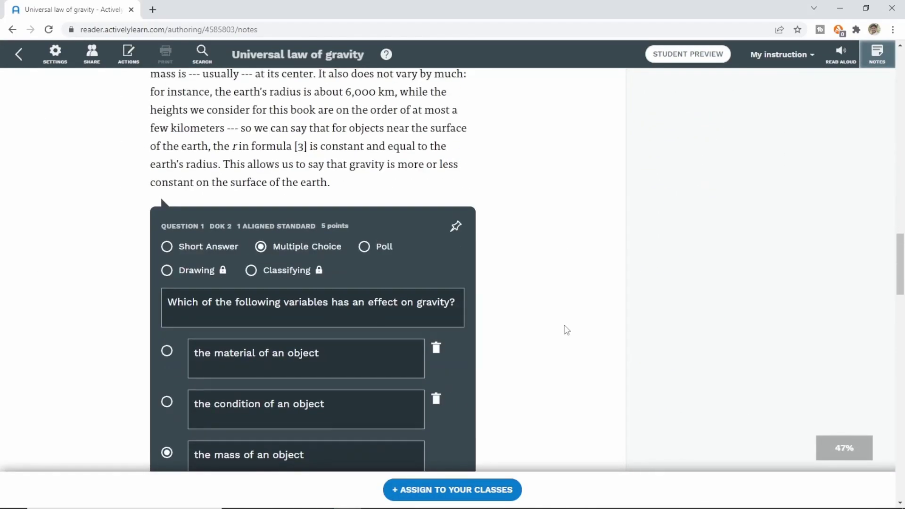
- Examine the section's text, the open Question 1 editor and the remaining questions through to the end of the text
scroll(566, 330, up, 11)
scroll(566, 330, up, 2)
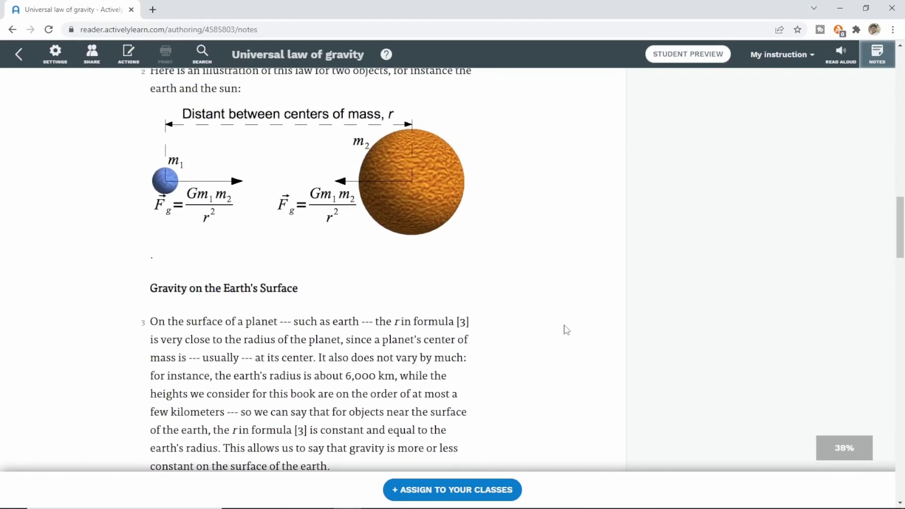
scroll(567, 330, down, 10)
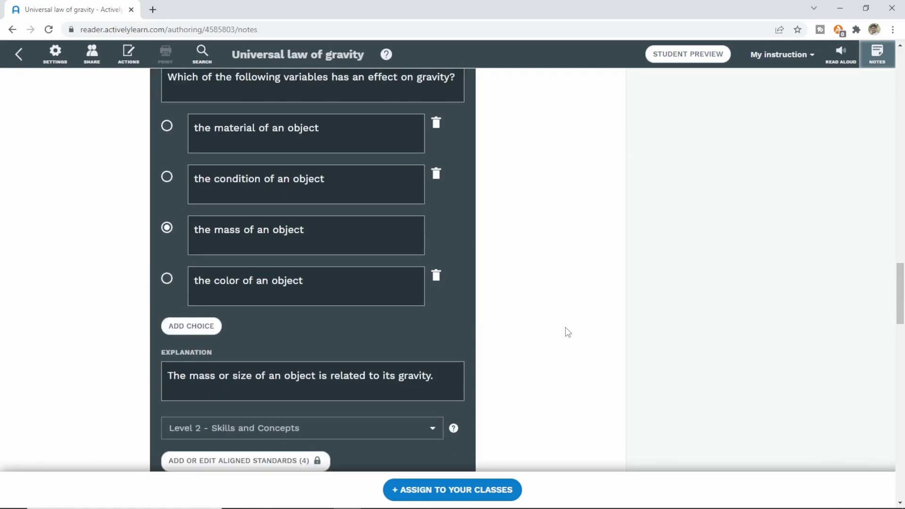
scroll(565, 328, down, 3)
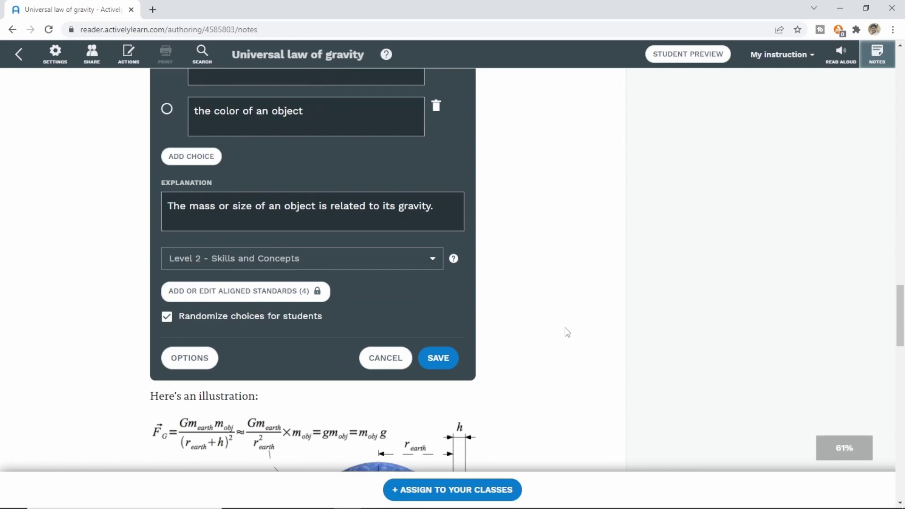
scroll(567, 332, up, 15)
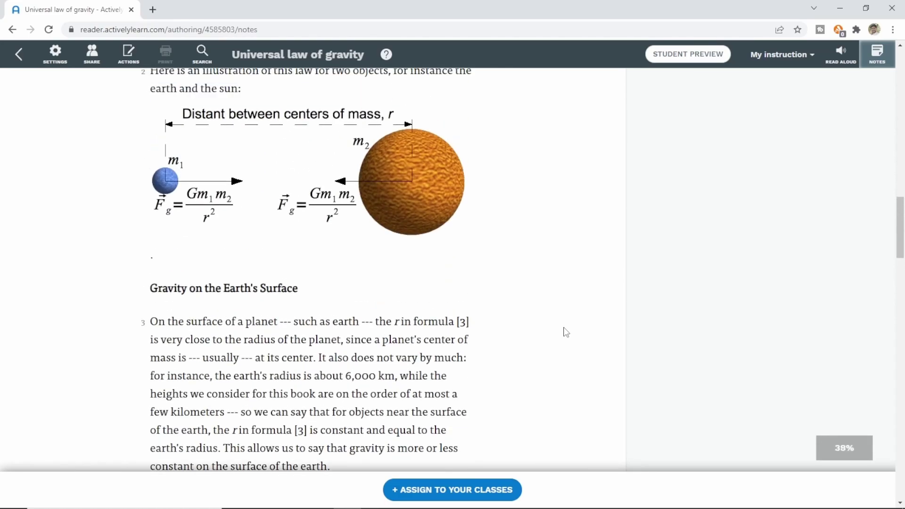
scroll(566, 333, down, 5)
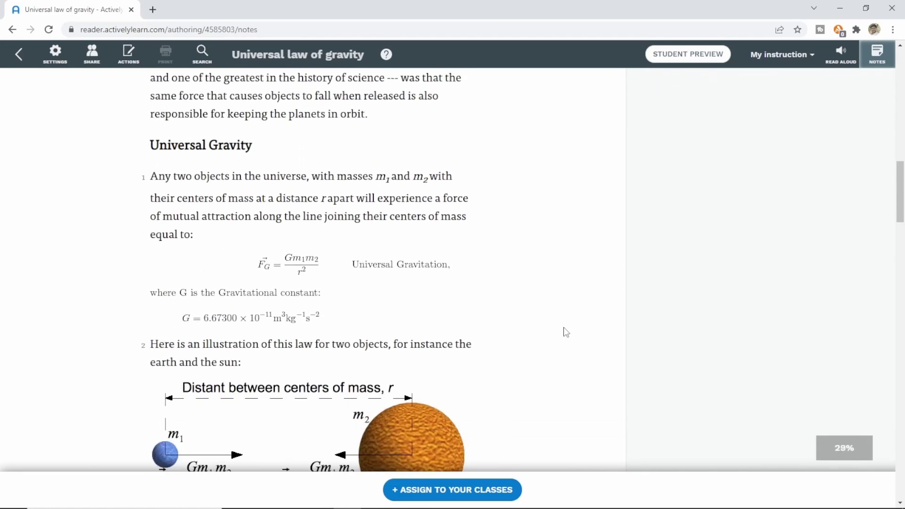
scroll(548, 203, down, 10)
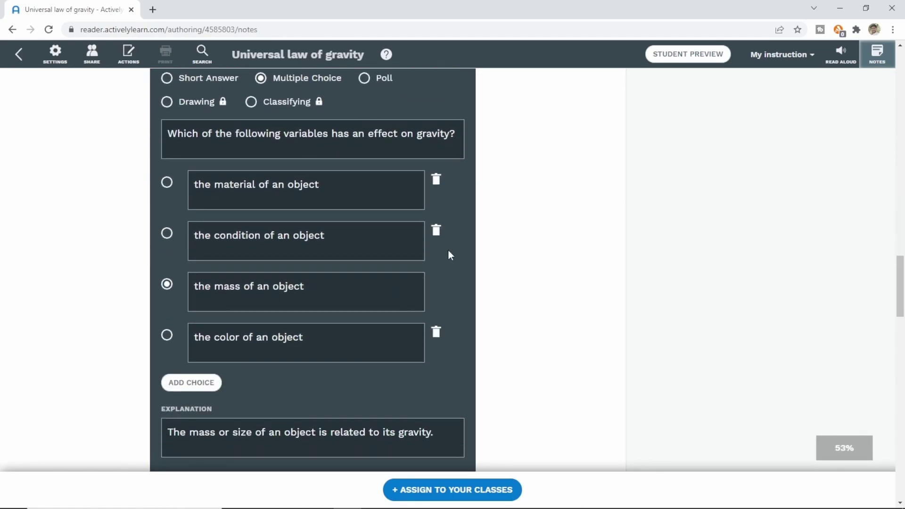
scroll(565, 296, down, 7)
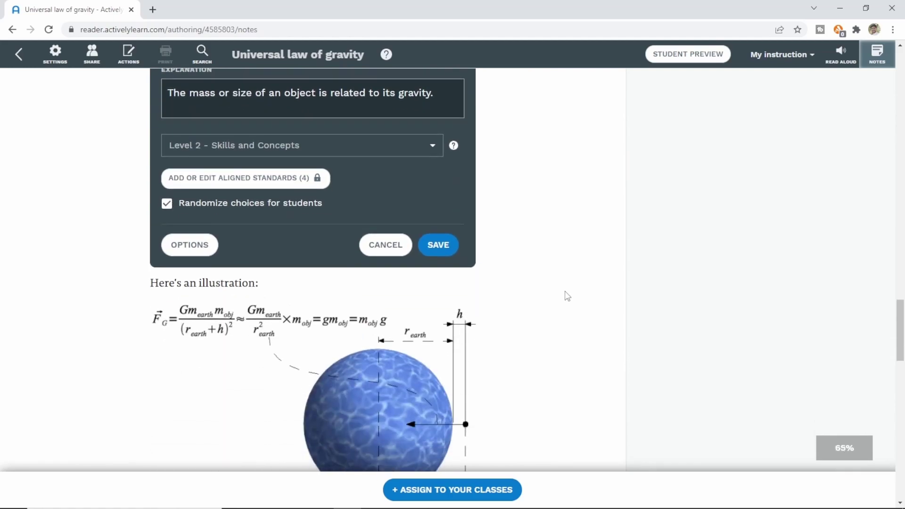
scroll(567, 296, down, 3)
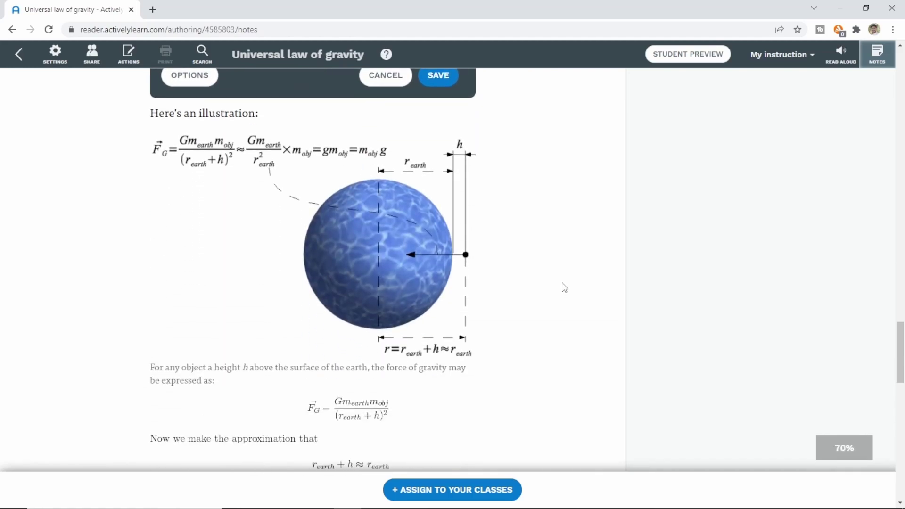
scroll(509, 251, down, 1)
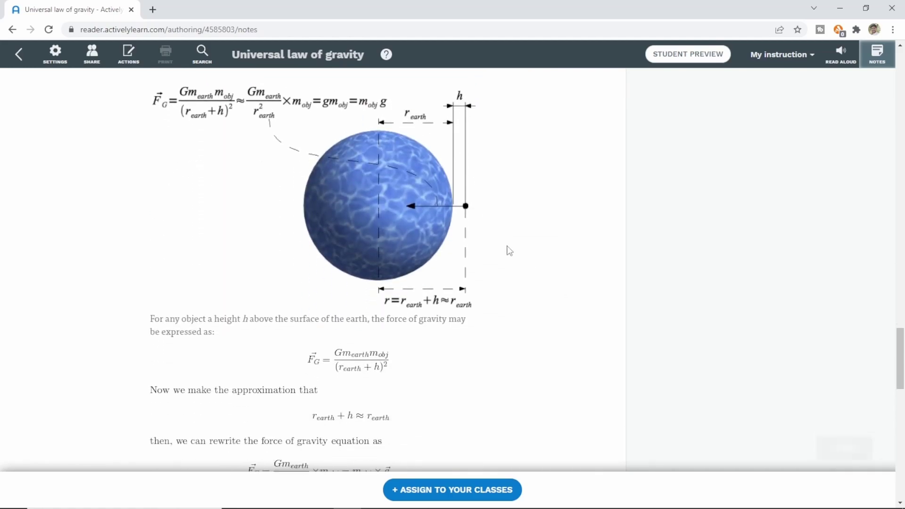
scroll(509, 250, down, 14)
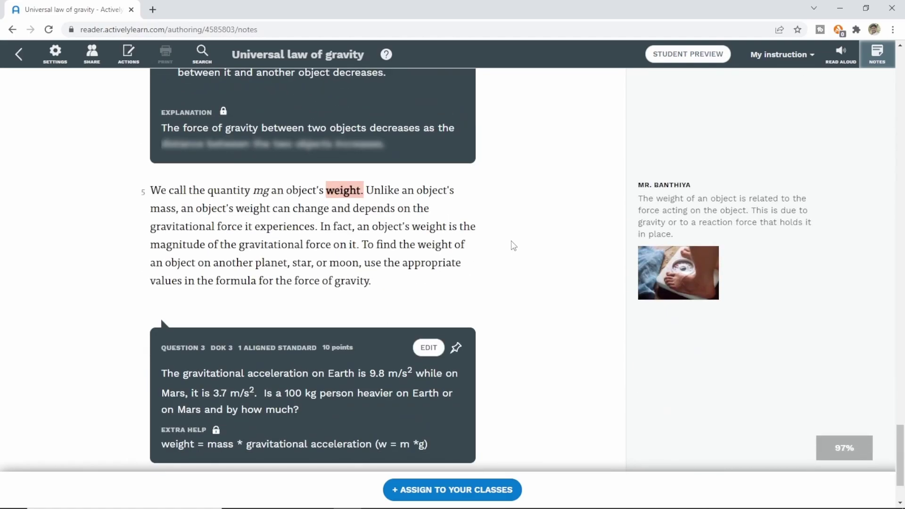
scroll(514, 245, down, 2)
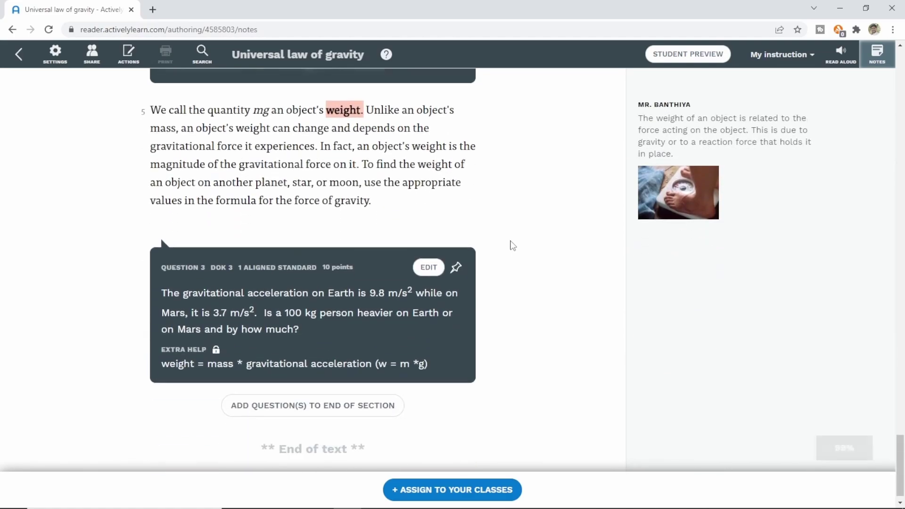
- Exit the Universal law of gravity section without saving the open question edit
scroll(513, 246, up, 9)
scroll(513, 245, up, 20)
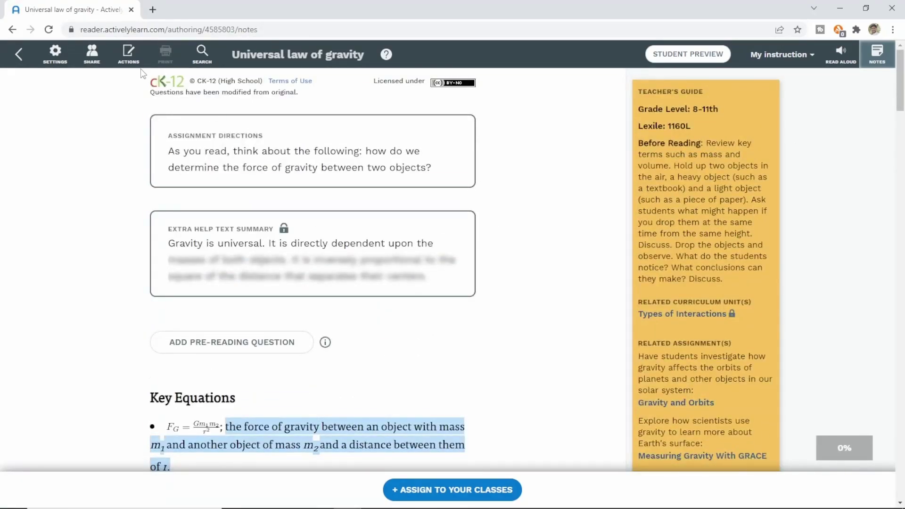
click(23, 55)
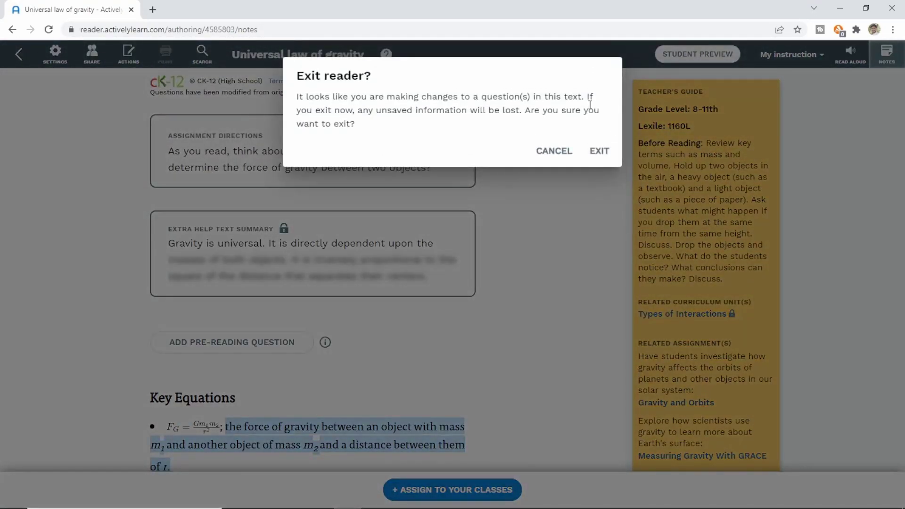
click(599, 151)
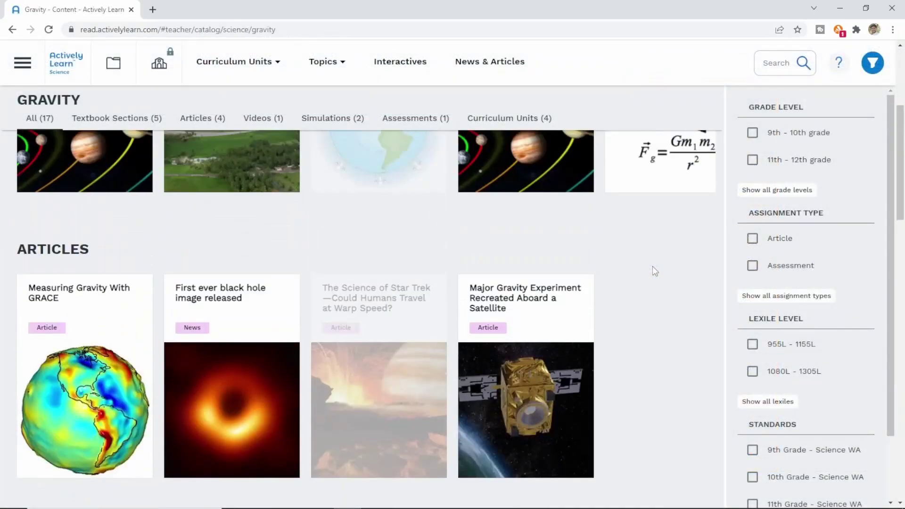
- Look through the textbook sections, articles and videos of the Gravity topic in the catalog
scroll(652, 266, up, 5)
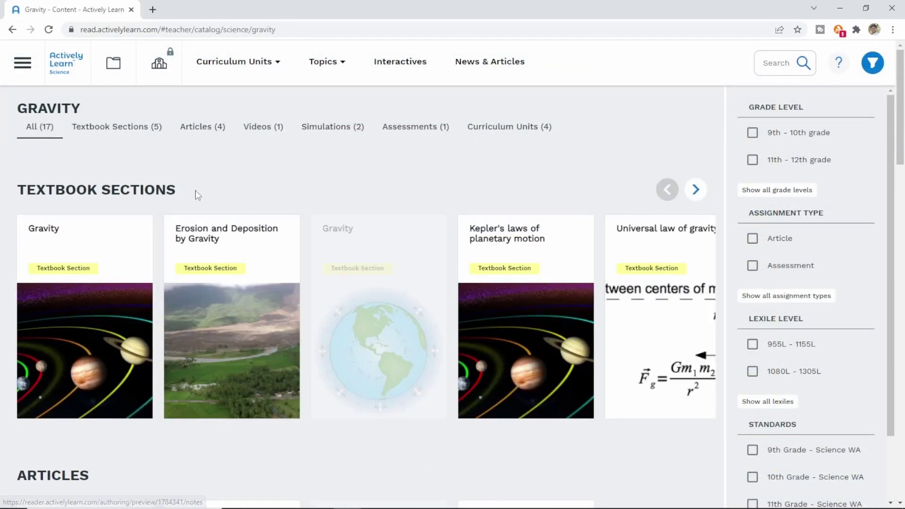
click(696, 197)
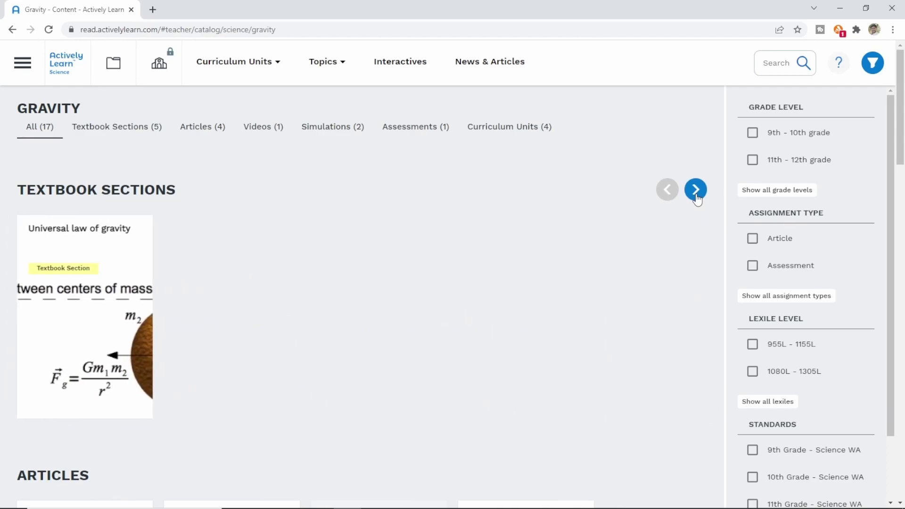
click(668, 191)
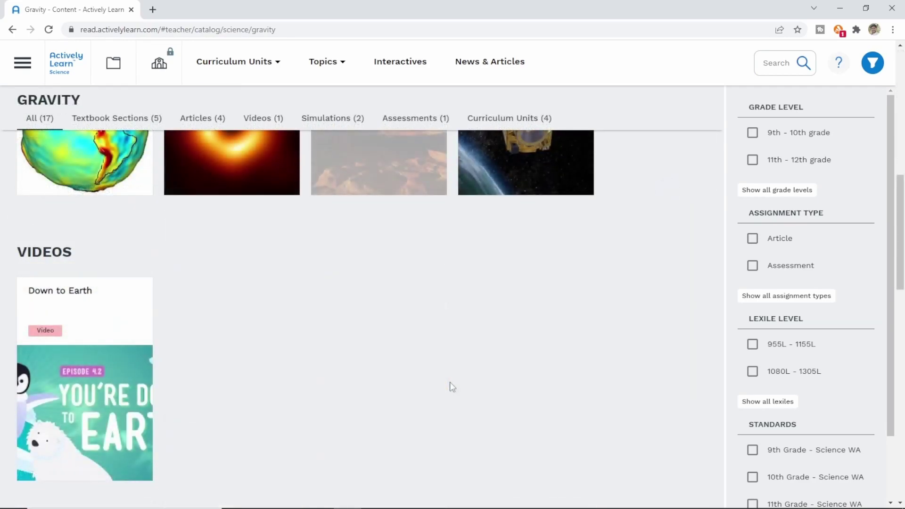
scroll(449, 385, up, 10)
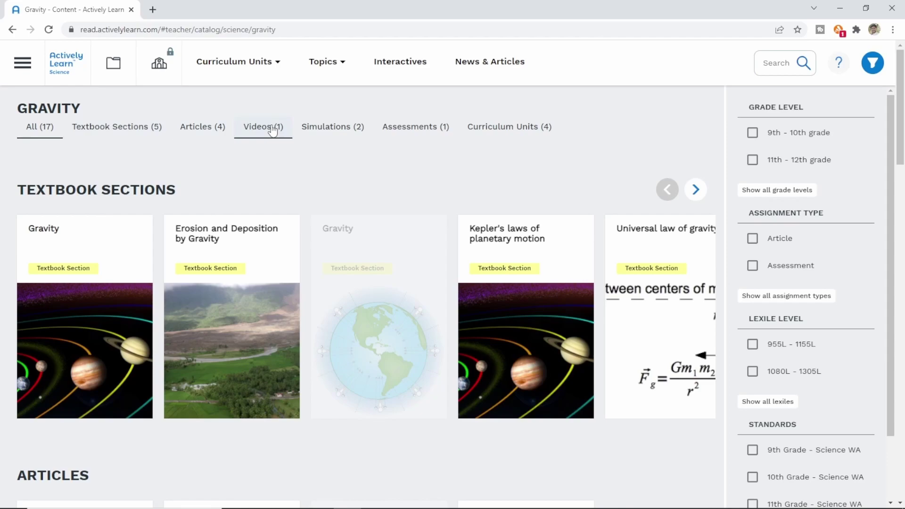
- Open the Gravitational Force Lab from the Gravity simulations, dismiss the accessibility message and bring the whole simulation into view
click(329, 133)
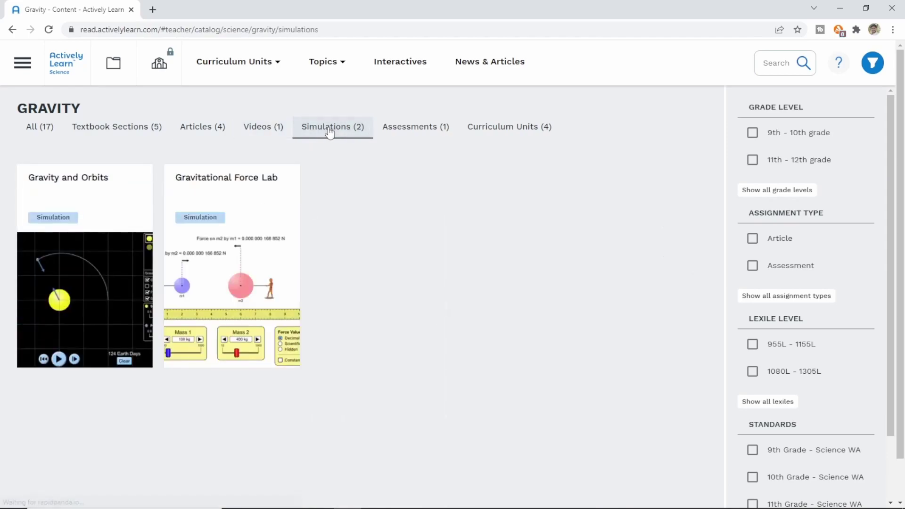
mouse_move(242, 269)
click(226, 289)
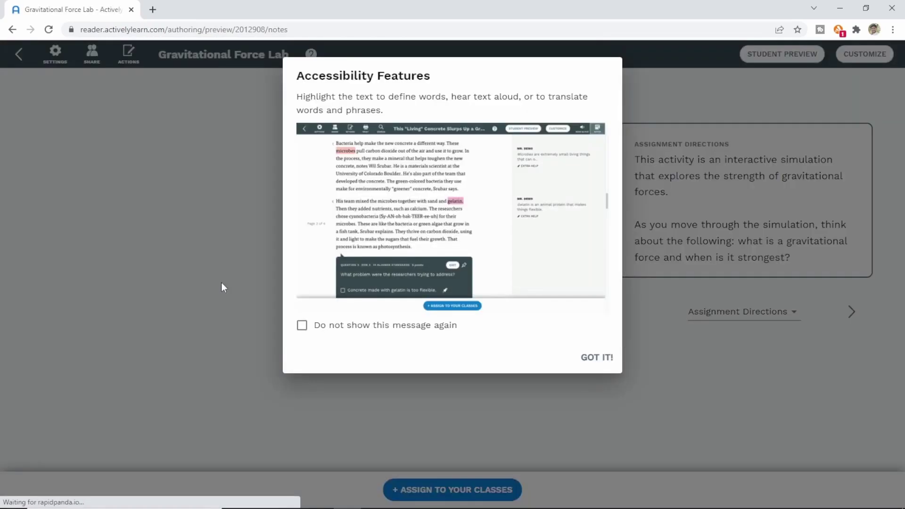
click(599, 361)
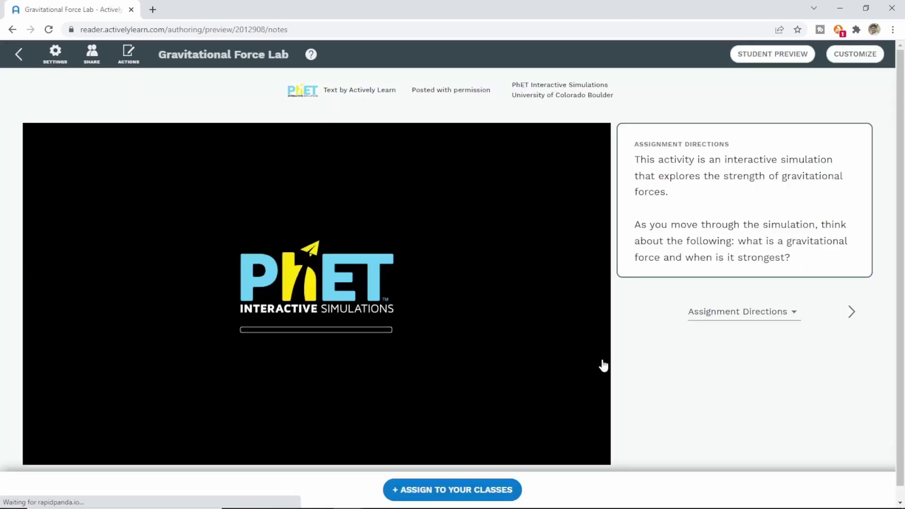
scroll(645, 363, down, 1)
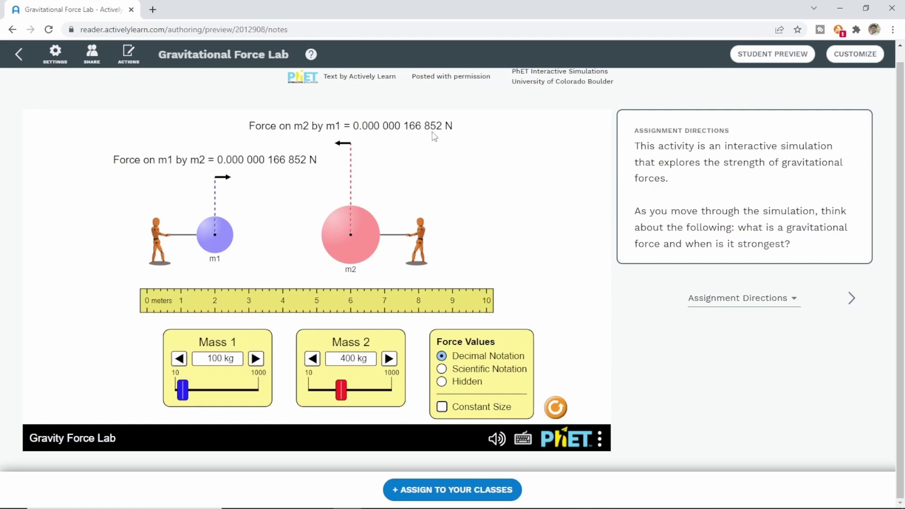
- Set Mass 1 to 10 kg and the force values to Scientific Notation, trying Constant Size on and off
drag(182, 390, 145, 396)
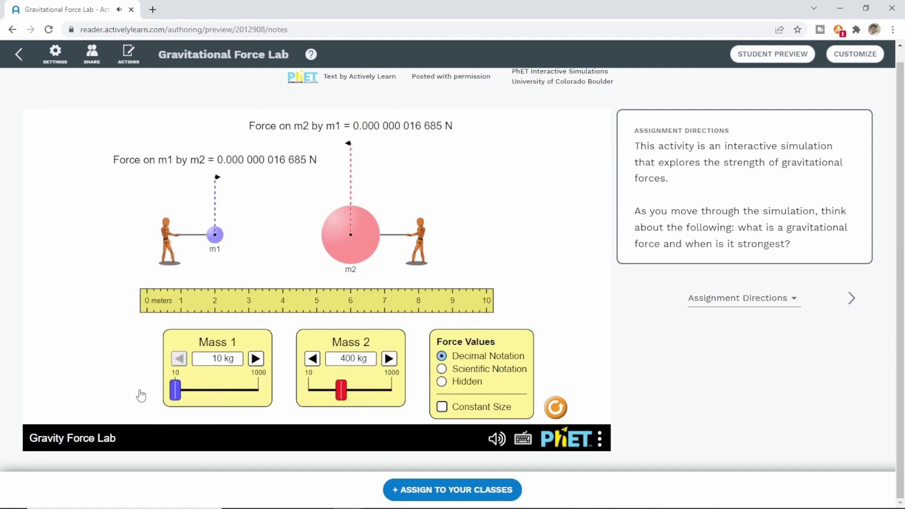
click(441, 369)
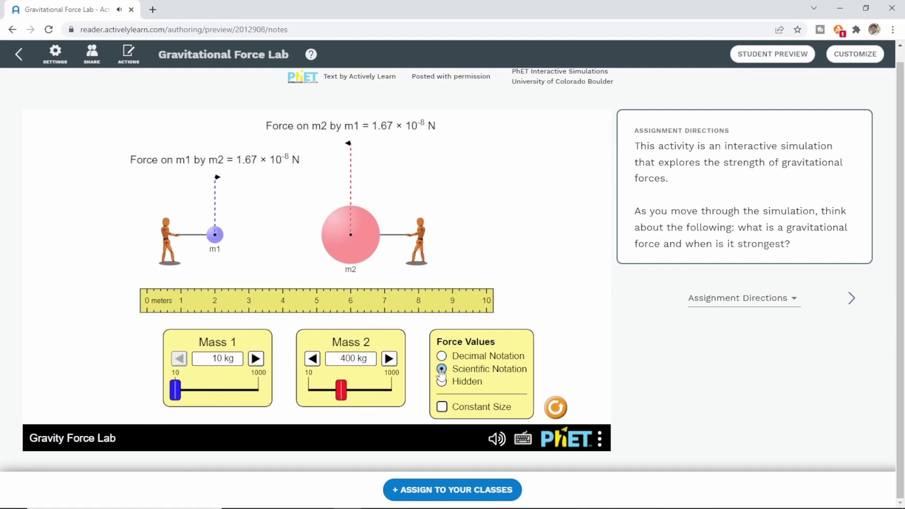
click(441, 357)
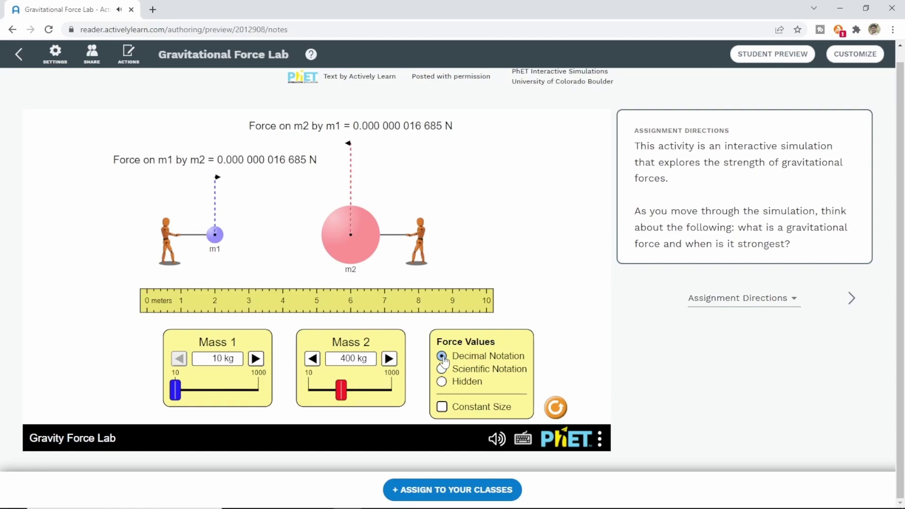
click(441, 369)
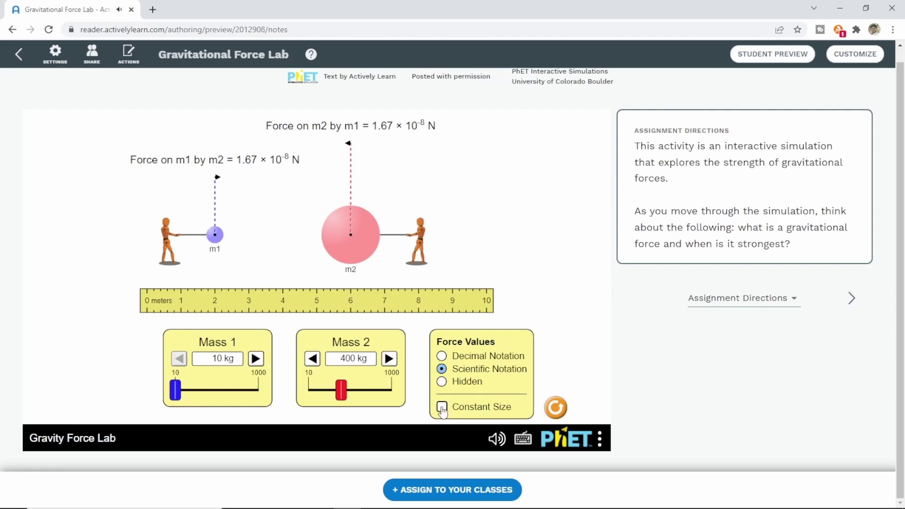
click(442, 407)
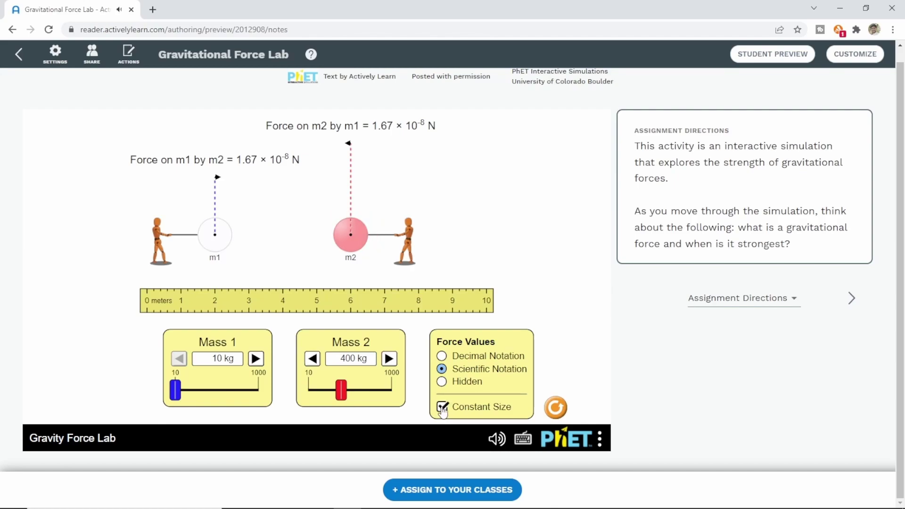
click(442, 408)
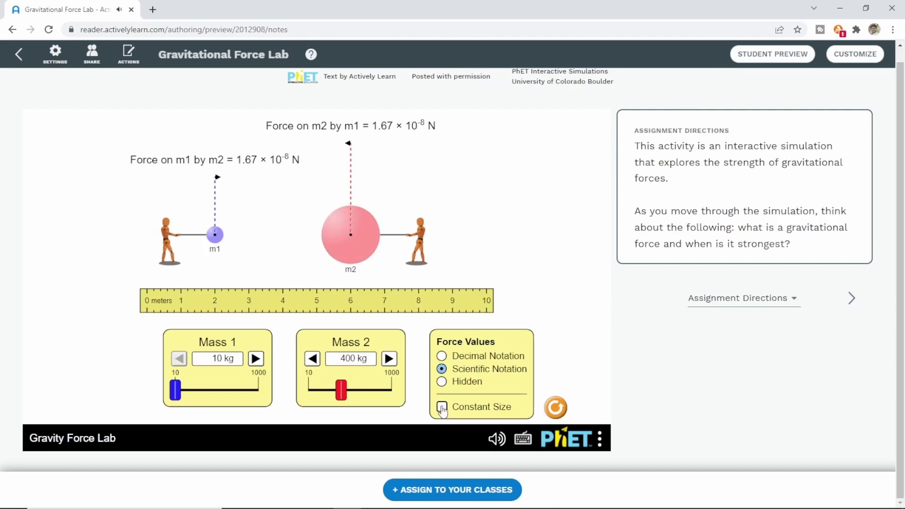
- View the simulation's keyboard shortcuts and its additional options, and exit the Gravitational Force Lab preview
click(526, 443)
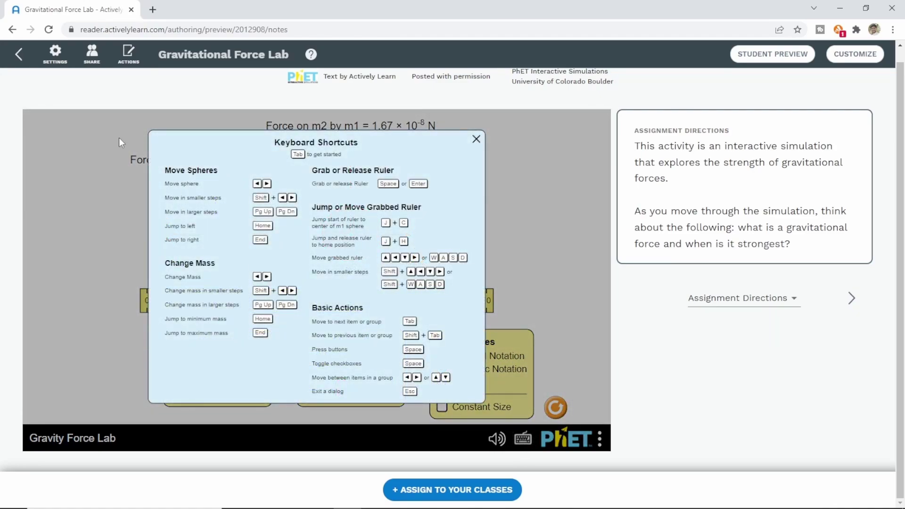
click(476, 139)
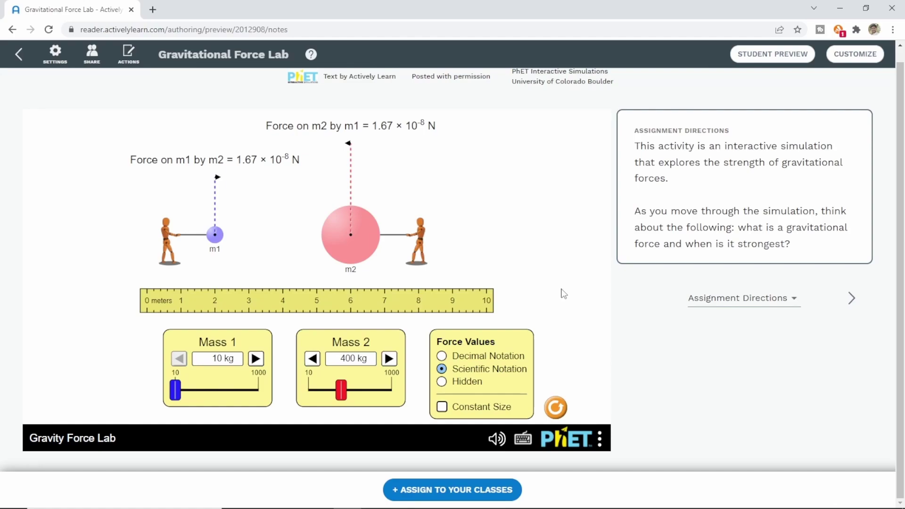
click(600, 438)
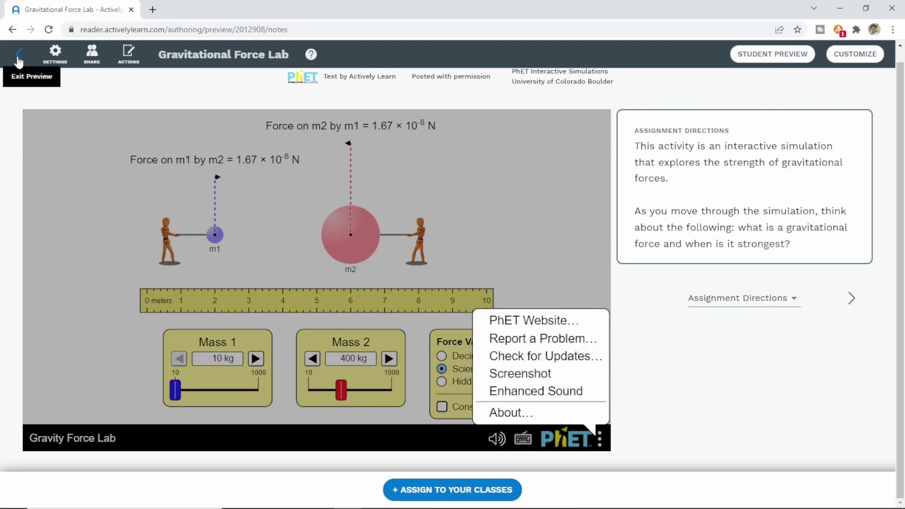
click(18, 58)
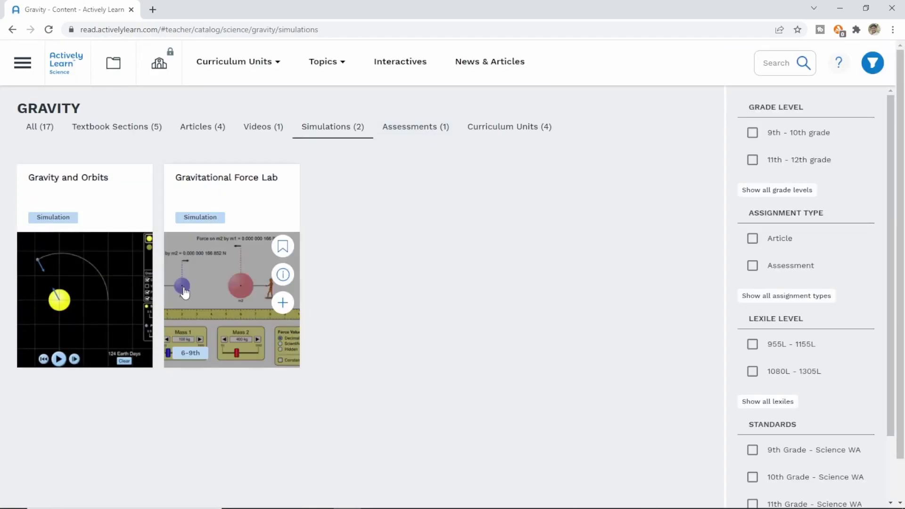
- Look at the Gravity assessments and curriculum units, and open the science catalog's Interactives
mouse_move(76, 281)
click(413, 128)
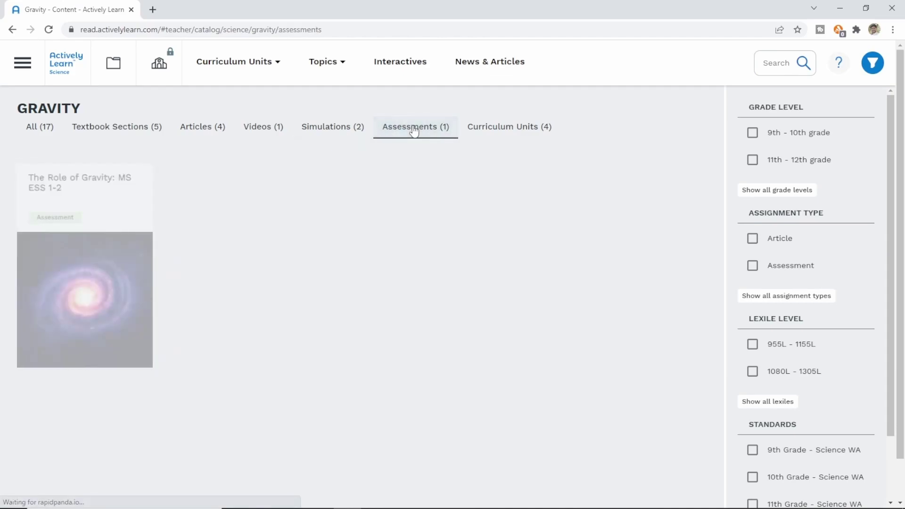
click(502, 129)
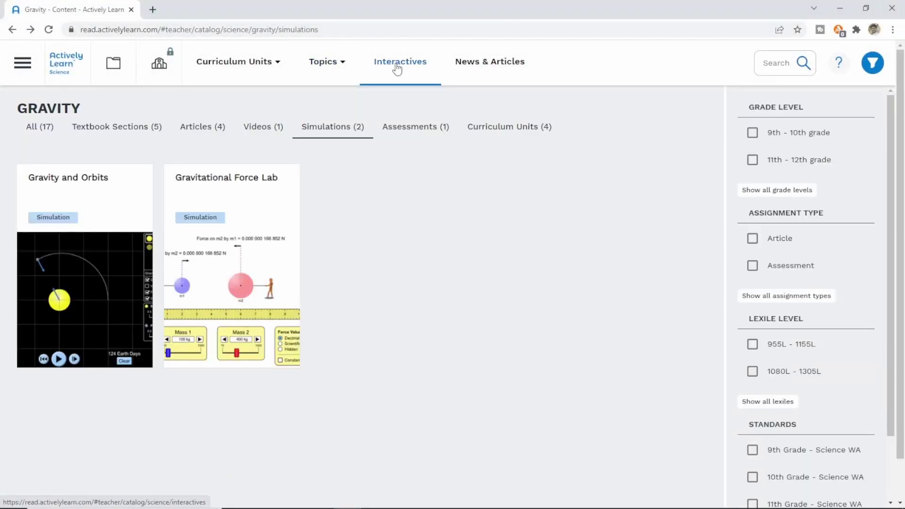
click(398, 69)
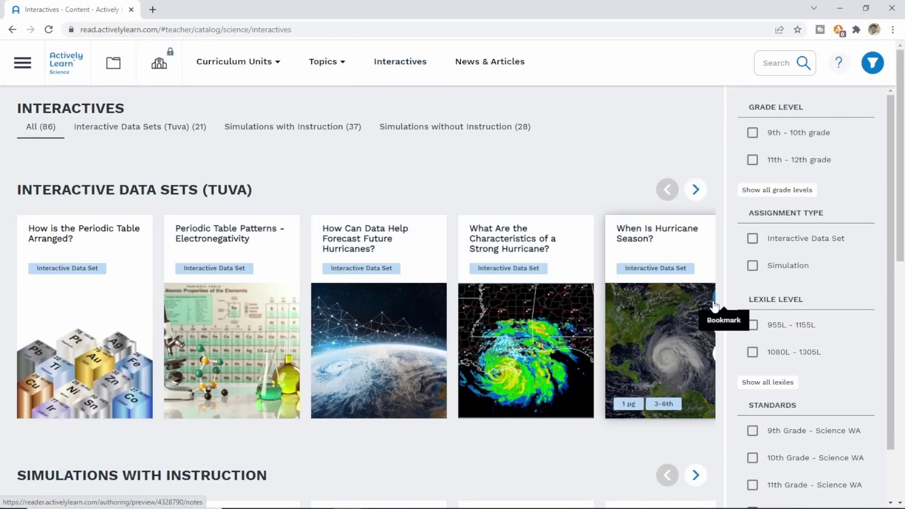
- Filter the Interactives to Simulations with Instruction and look through the whole list of simulations
click(333, 126)
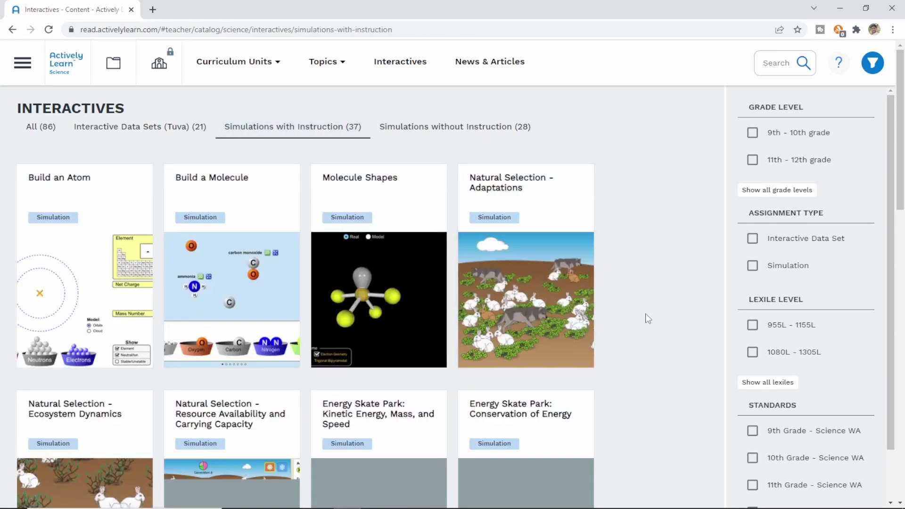
scroll(648, 316, down, 3)
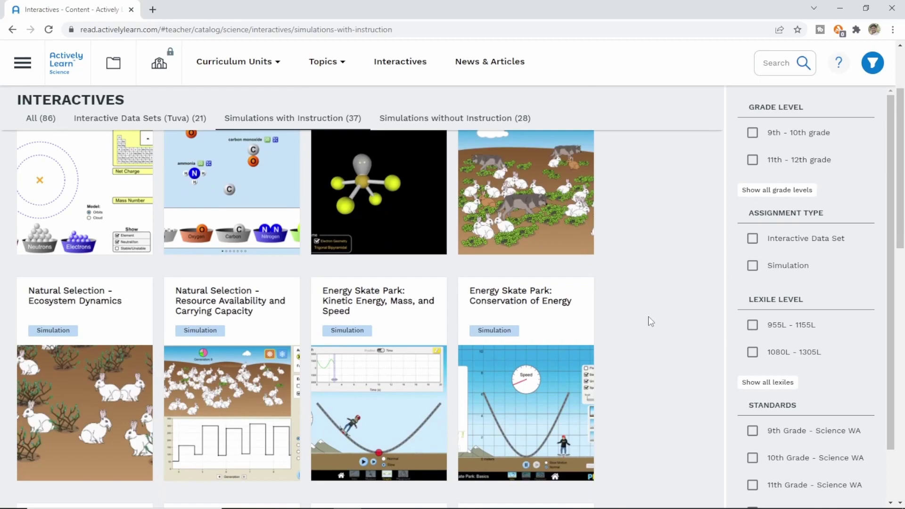
scroll(651, 321, down, 3)
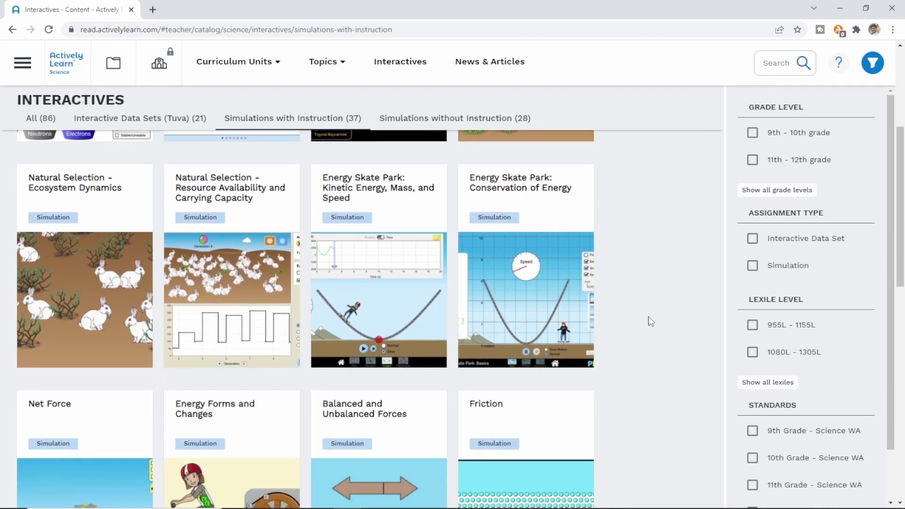
scroll(650, 322, down, 6)
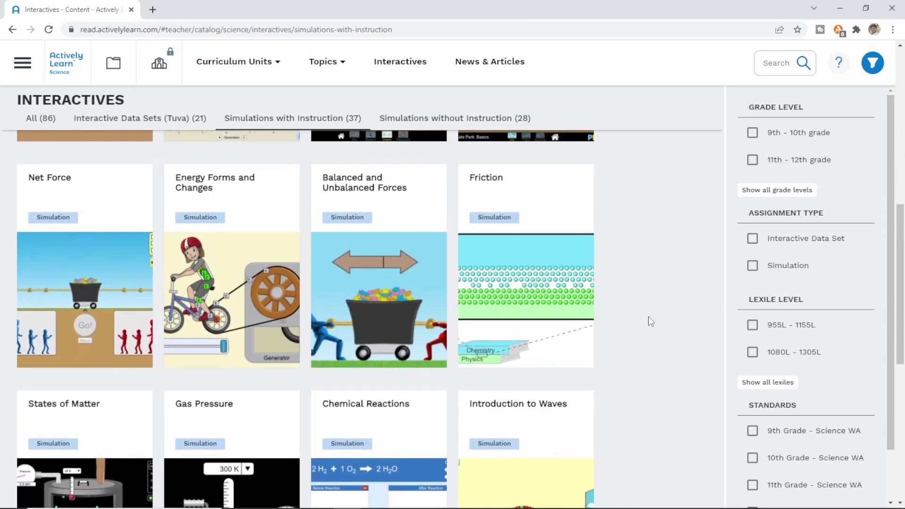
mouse_move(220, 200)
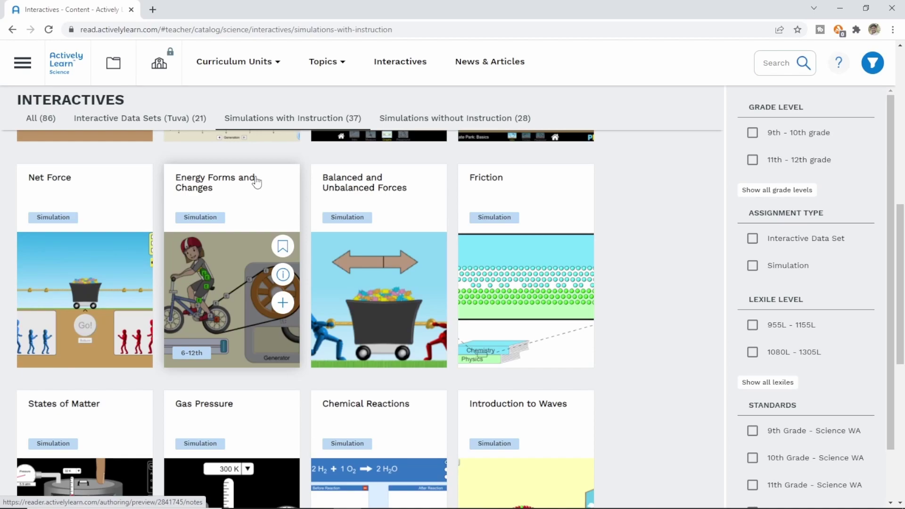
scroll(696, 373, down, 1)
scroll(693, 372, down, 6)
scroll(693, 371, up, 2)
mouse_move(51, 280)
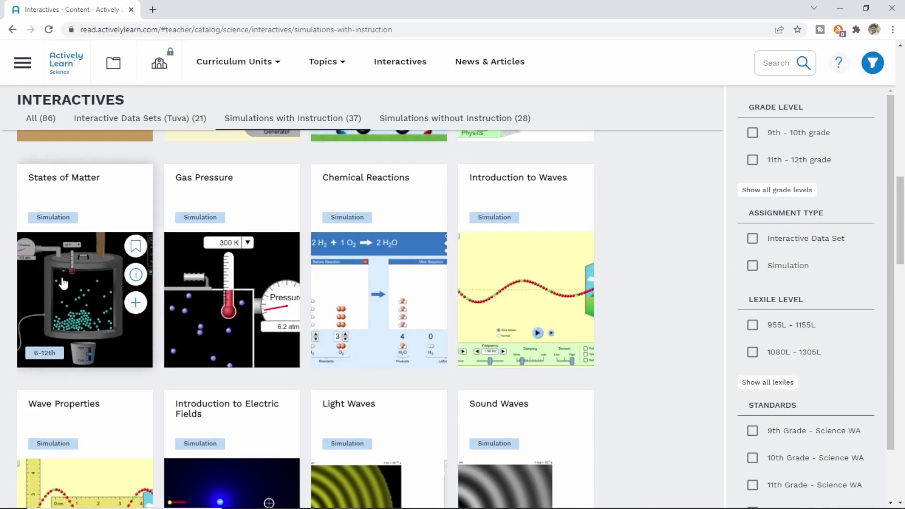
scroll(631, 350, down, 1)
scroll(632, 351, down, 6)
scroll(632, 351, up, 4)
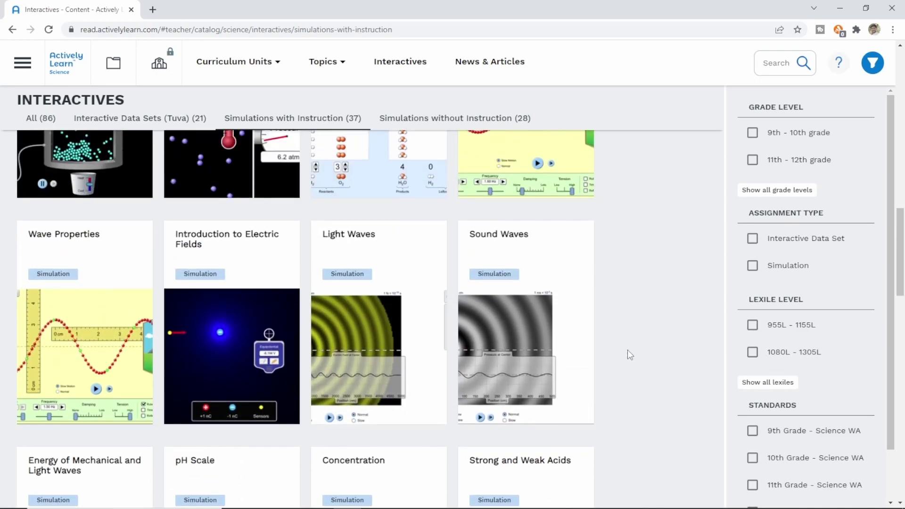
mouse_move(524, 262)
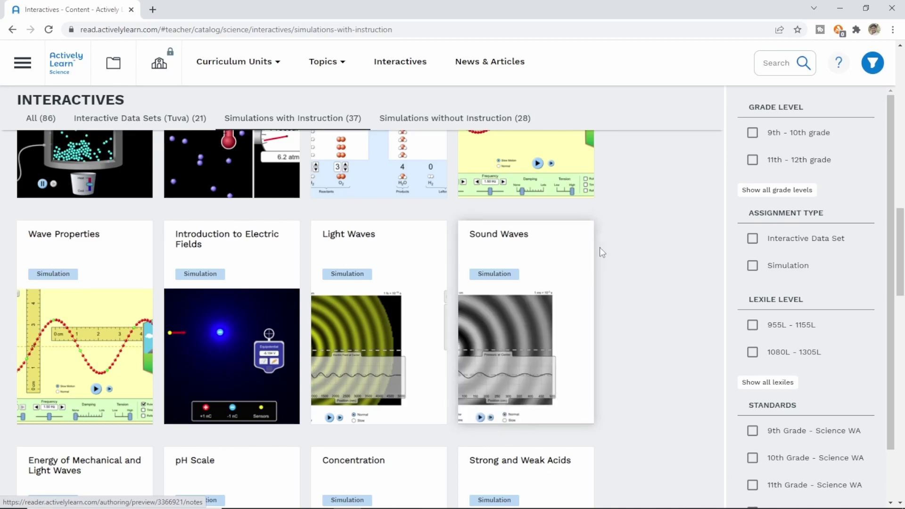
scroll(628, 264, down, 8)
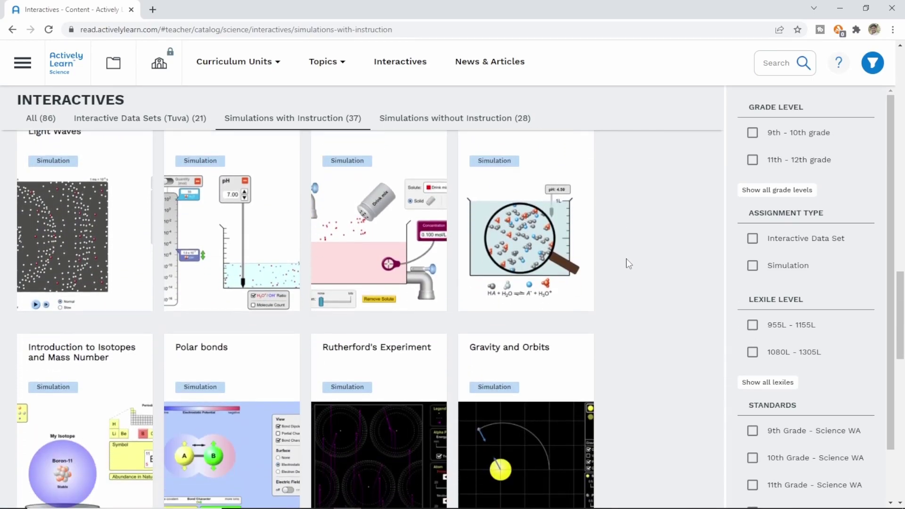
scroll(628, 272, down, 14)
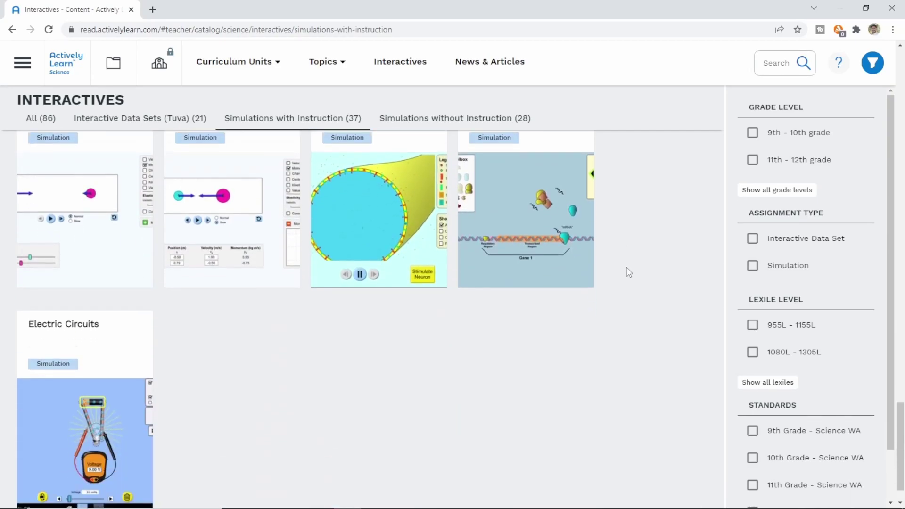
scroll(628, 272, up, 20)
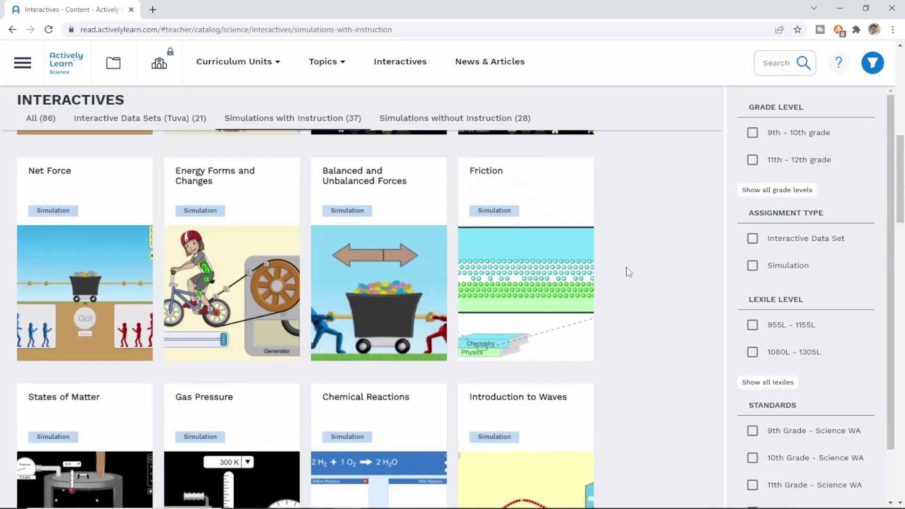
scroll(629, 272, up, 2)
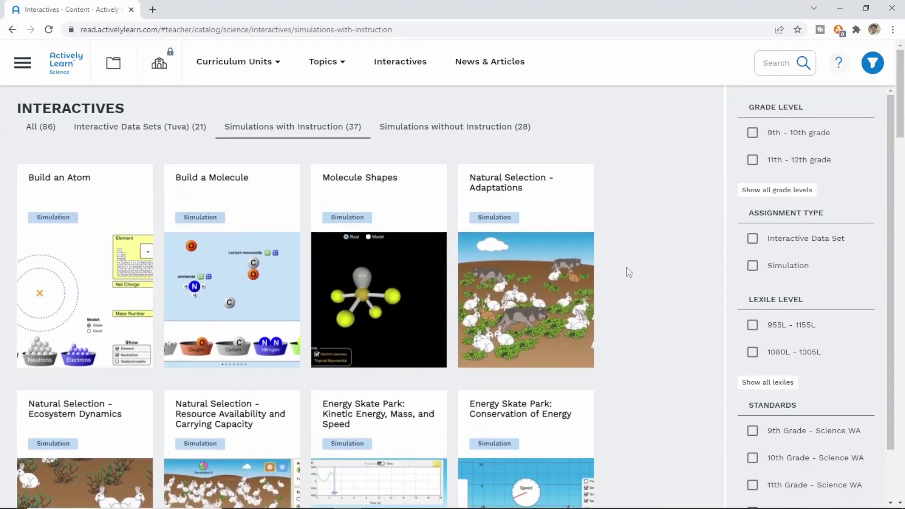
- Open the science catalog's News & Articles and look over the Life, Physical, and Earth and Space articles
click(495, 66)
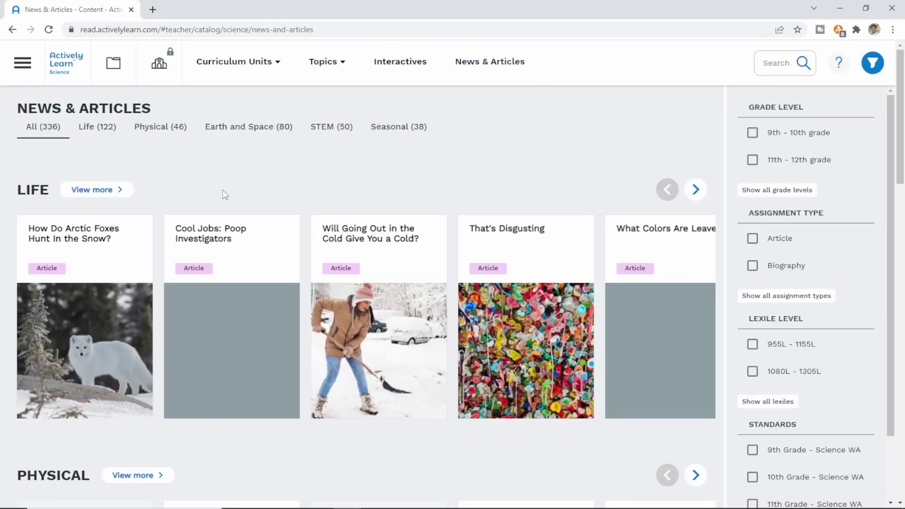
scroll(679, 218, down, 5)
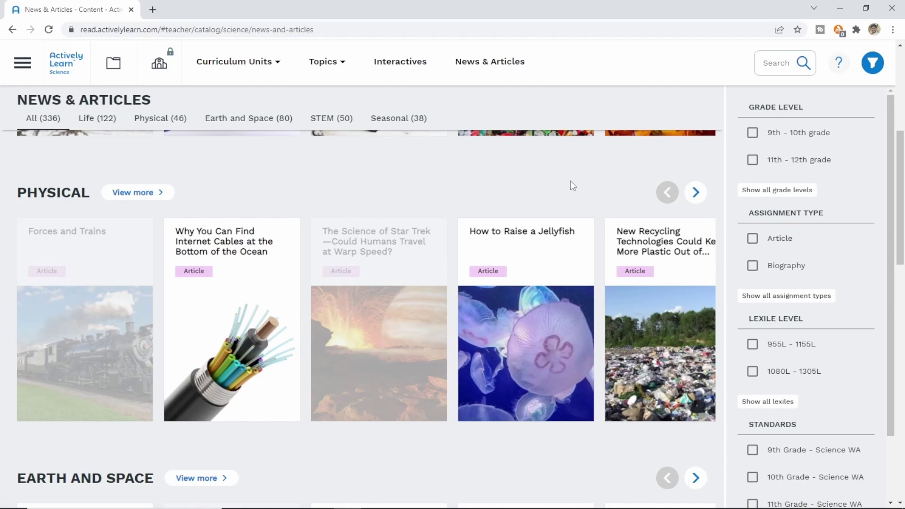
scroll(570, 184, down, 2)
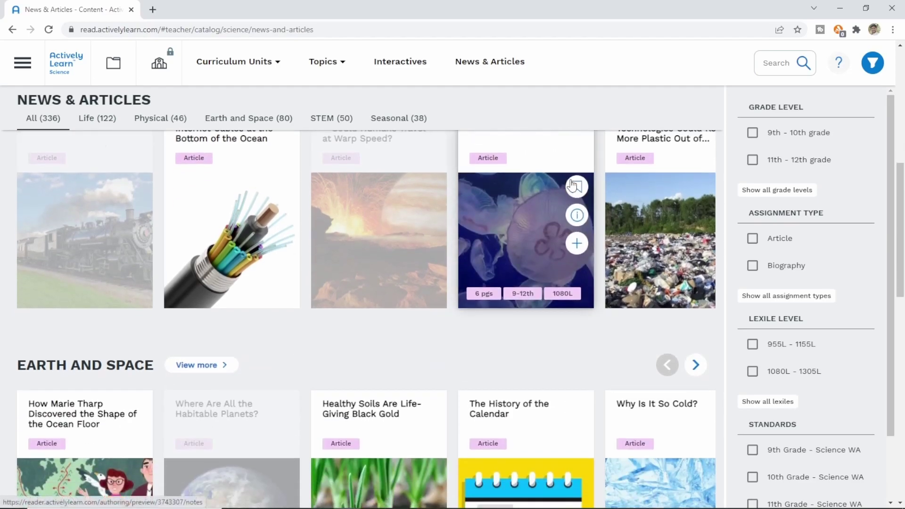
scroll(570, 283, down, 2)
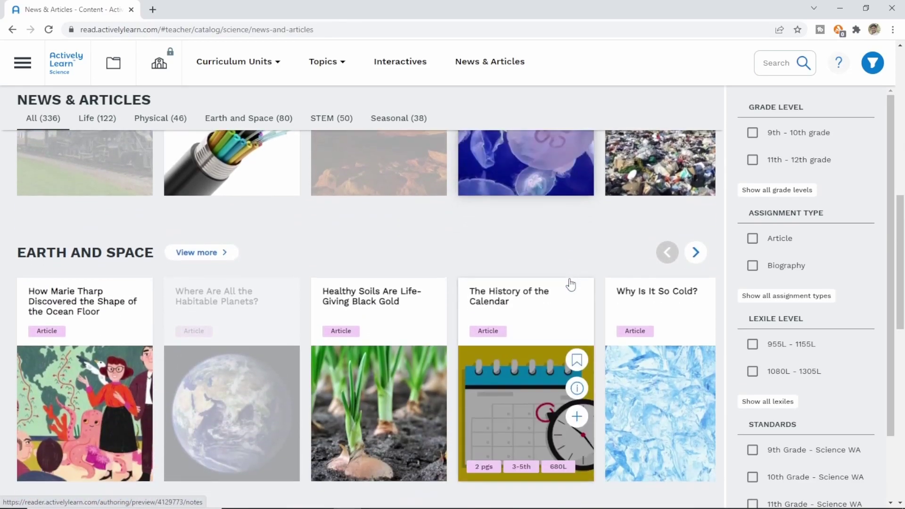
scroll(570, 282, up, 7)
scroll(570, 283, up, 2)
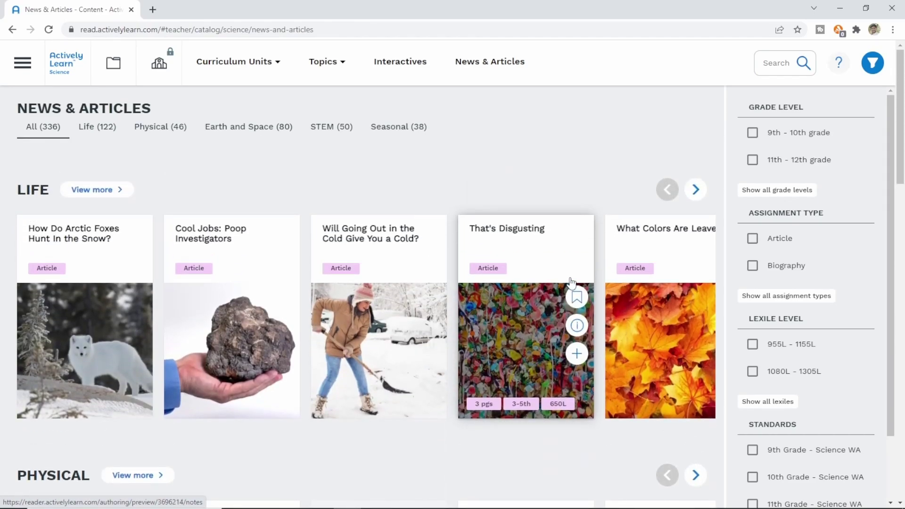